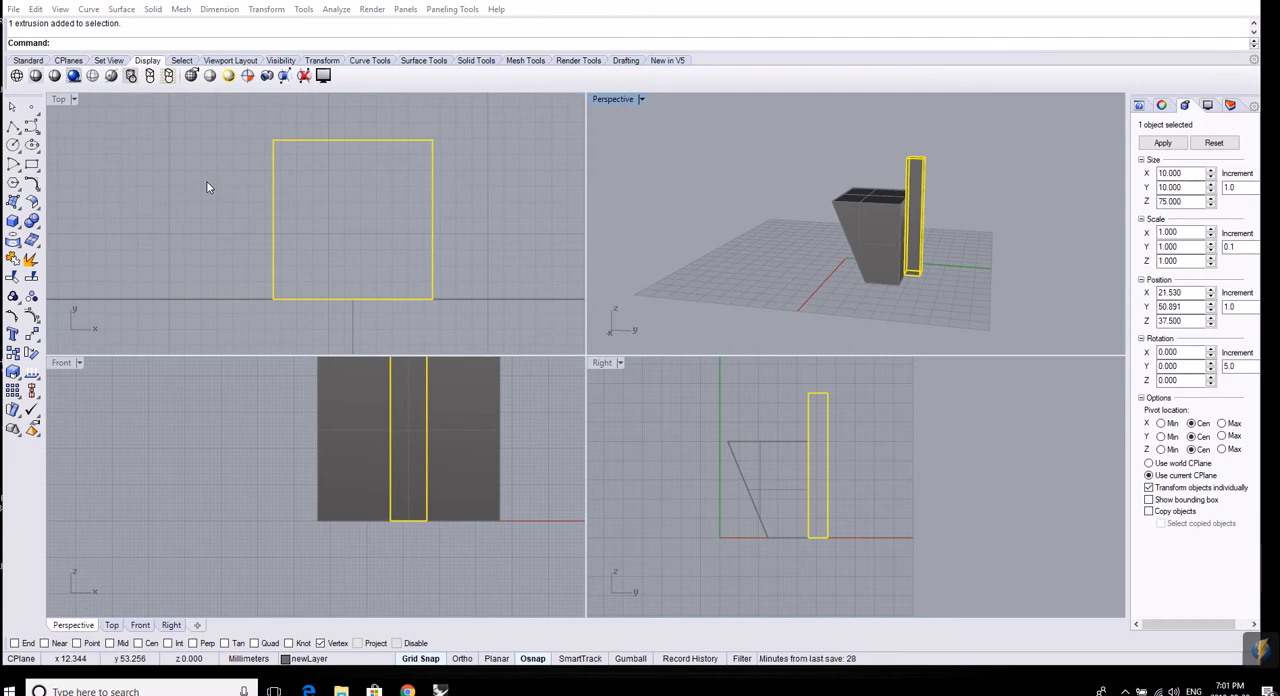
Nudge the selected tall box 2.5 mm along positive Y in the Top view and 2.5 mm back, in 0.5 mm increments.
{"action": "left_click", "coordinate": [410, 141]}
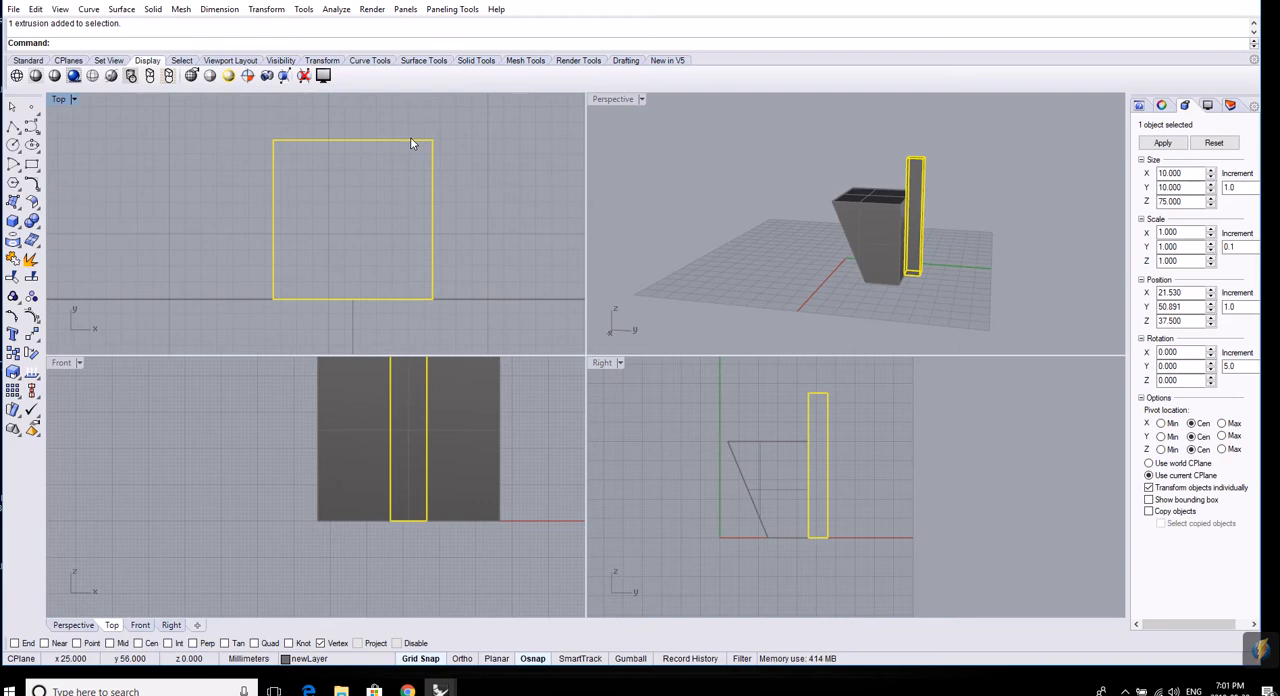
{"action": "key", "text": "alt+Up"}
{"action": "key", "text": "alt+Up"}
{"action": "key", "text": "alt+Up"}
{"action": "key", "text": "alt+Up"}
{"action": "key", "text": "alt+Up"}
{"action": "key", "text": "alt+Up"}
{"action": "key", "text": "alt+Up"}
{"action": "key", "text": "alt+Up"}
{"action": "key", "text": "alt+Up"}
{"action": "key", "text": "alt+Up"}
{"action": "key", "text": "alt+Up"}
{"action": "key", "text": "alt+Up"}
{"action": "key", "text": "alt+Up"}
{"action": "key", "text": "alt+Up"}
{"action": "key", "text": "alt+Up"}
{"action": "key", "text": "alt+Up"}
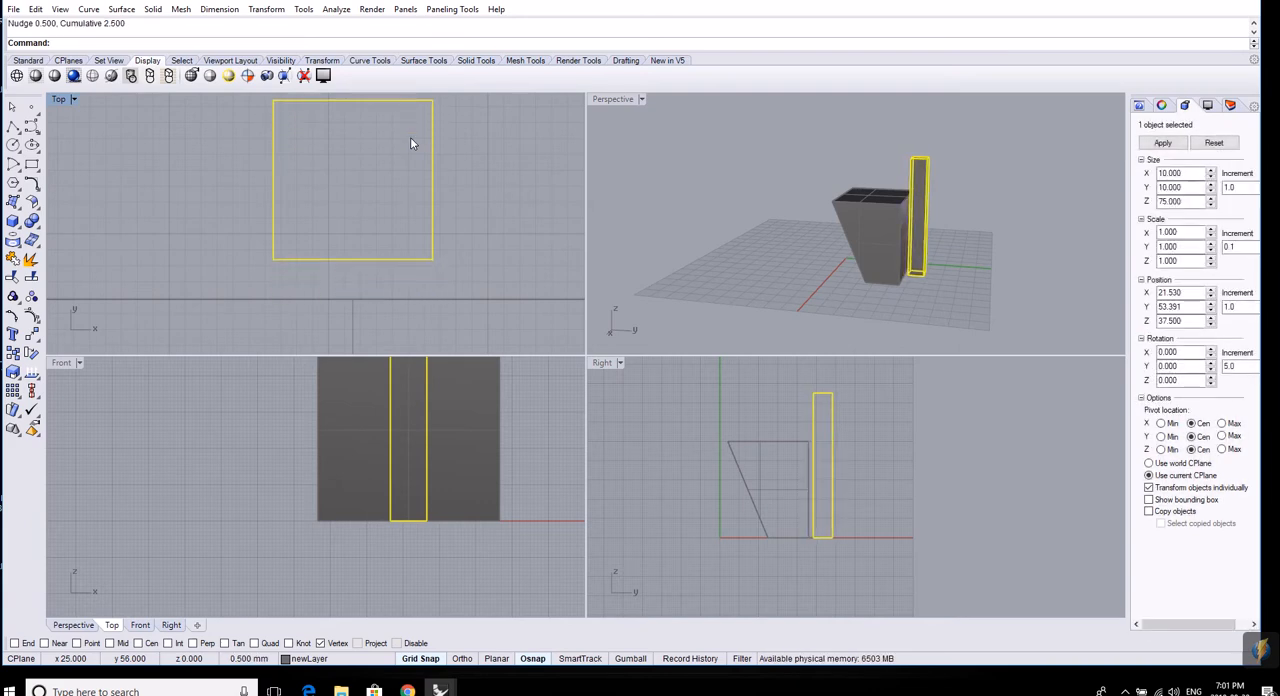
{"action": "key", "text": "alt+Down"}
{"action": "key", "text": "alt+Down"}
{"action": "key", "text": "alt+Down"}
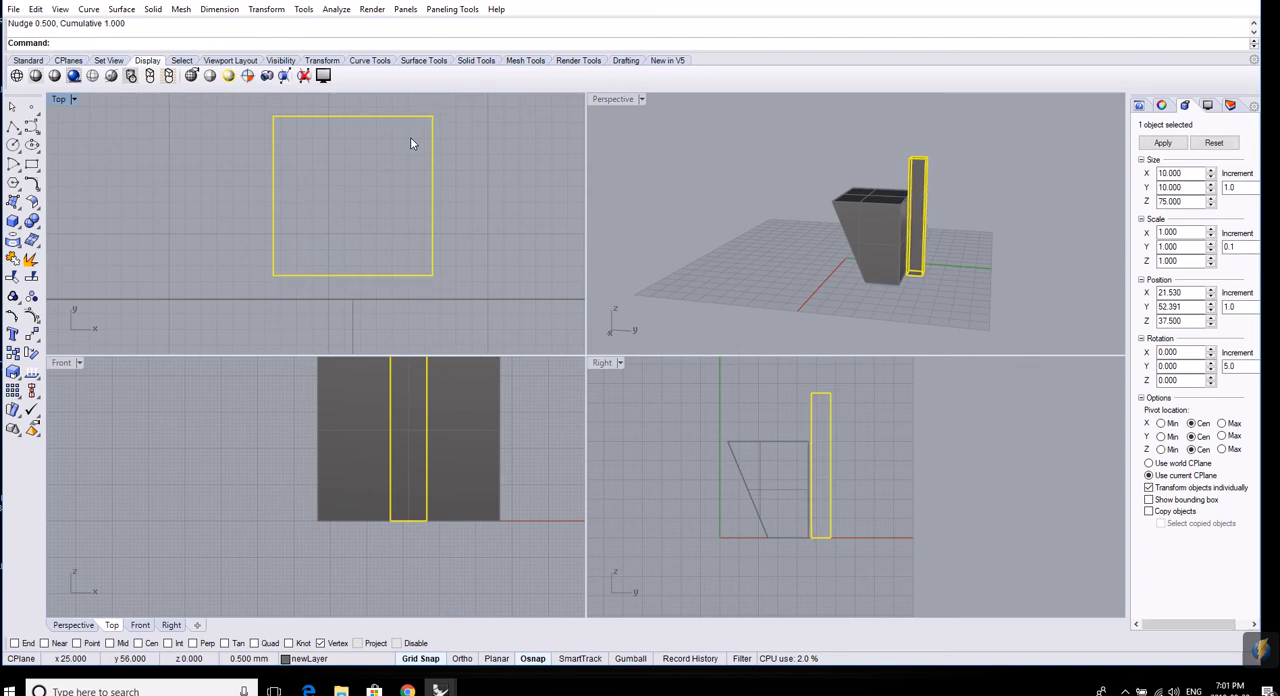
{"action": "key", "text": "alt+Down"}
{"action": "key", "text": "alt+Down"}
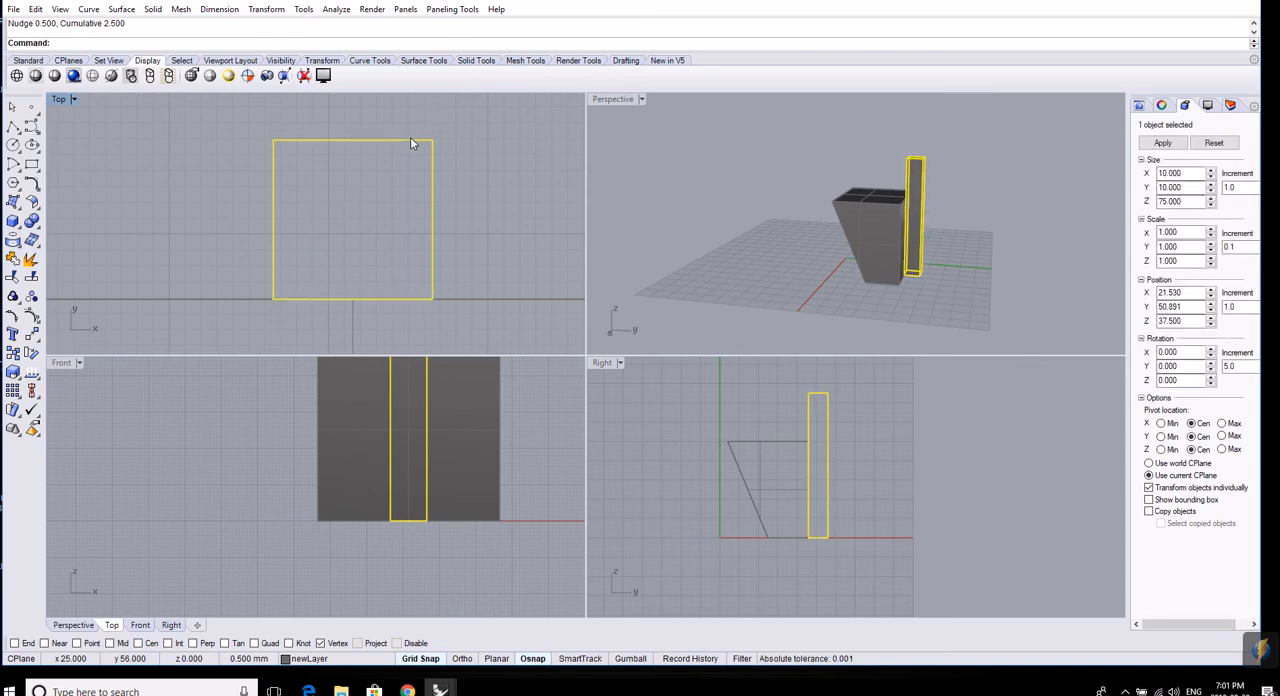
Nudge the tall box 1.5 mm along positive X and 2 mm along negative X in the Top view.
{"action": "key", "text": "alt+Right"}
{"action": "key", "text": "alt+Right"}
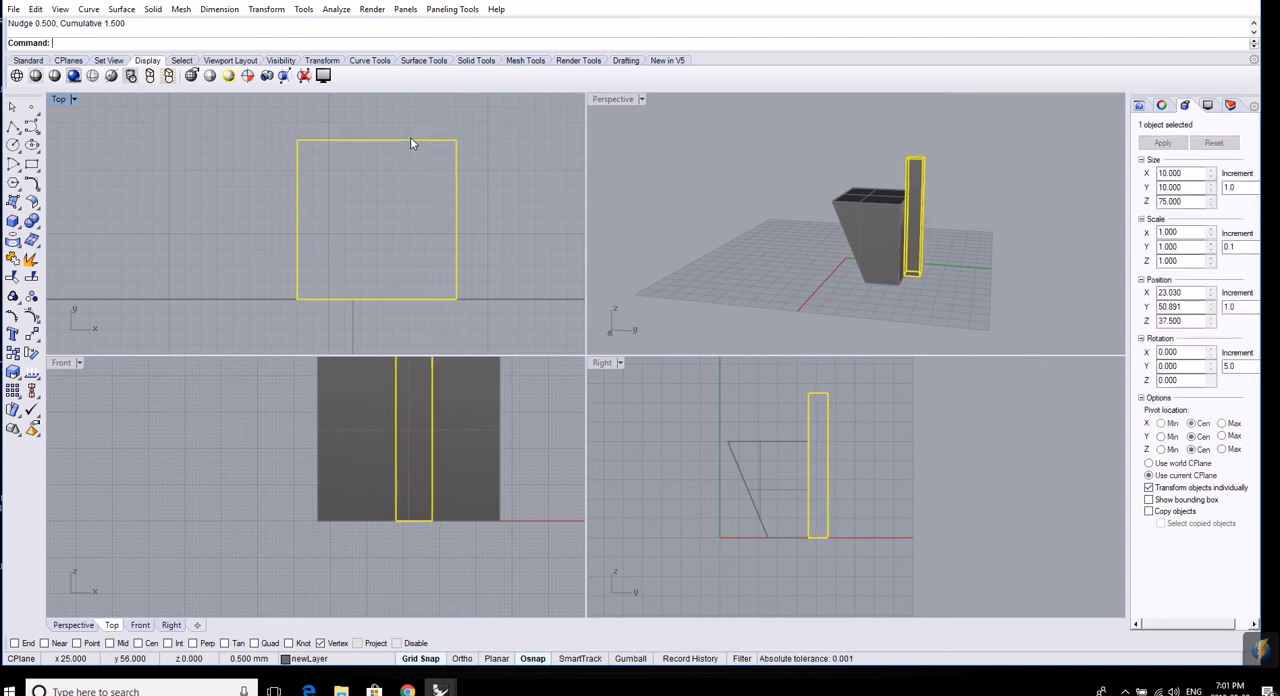
{"action": "key", "text": "alt+Left"}
{"action": "key", "text": "alt+Left"}
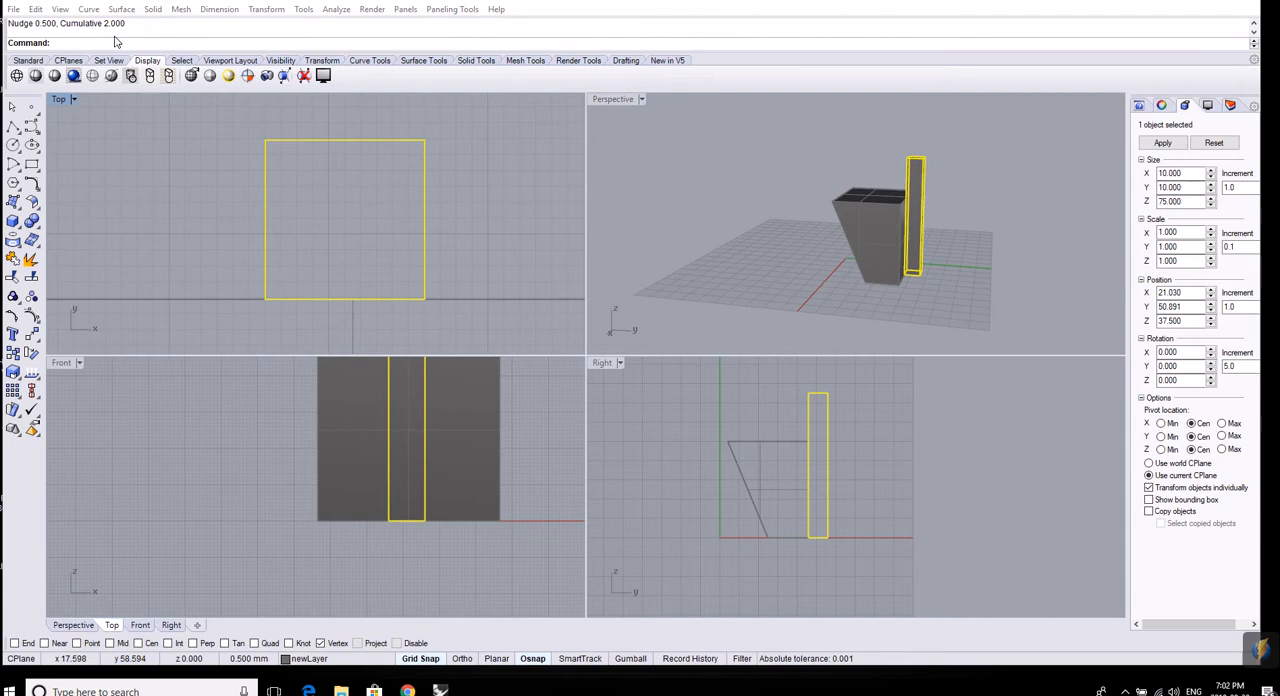
Set the plain nudge key step to 1 mm in the Nudge options, keeping the arrow keys as nudge keys.
{"action": "left_click", "coordinate": [310, 12]}
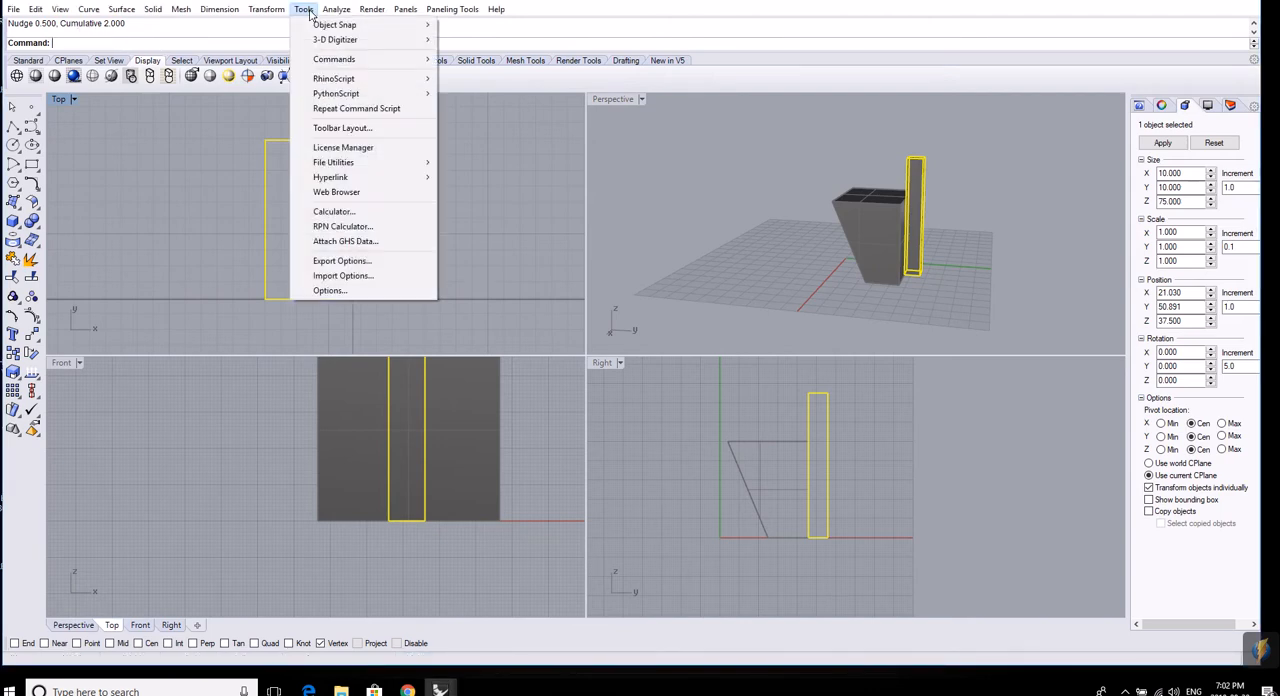
{"action": "left_click", "coordinate": [330, 291]}
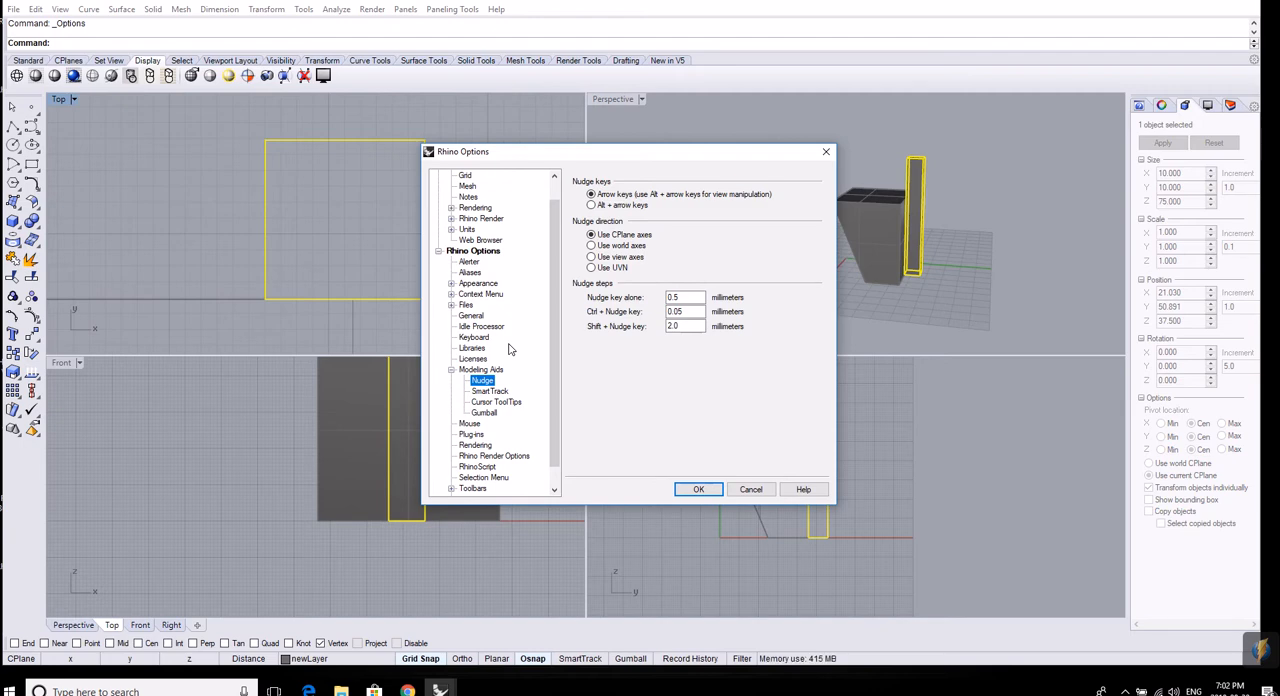
{"action": "left_click", "coordinate": [591, 205]}
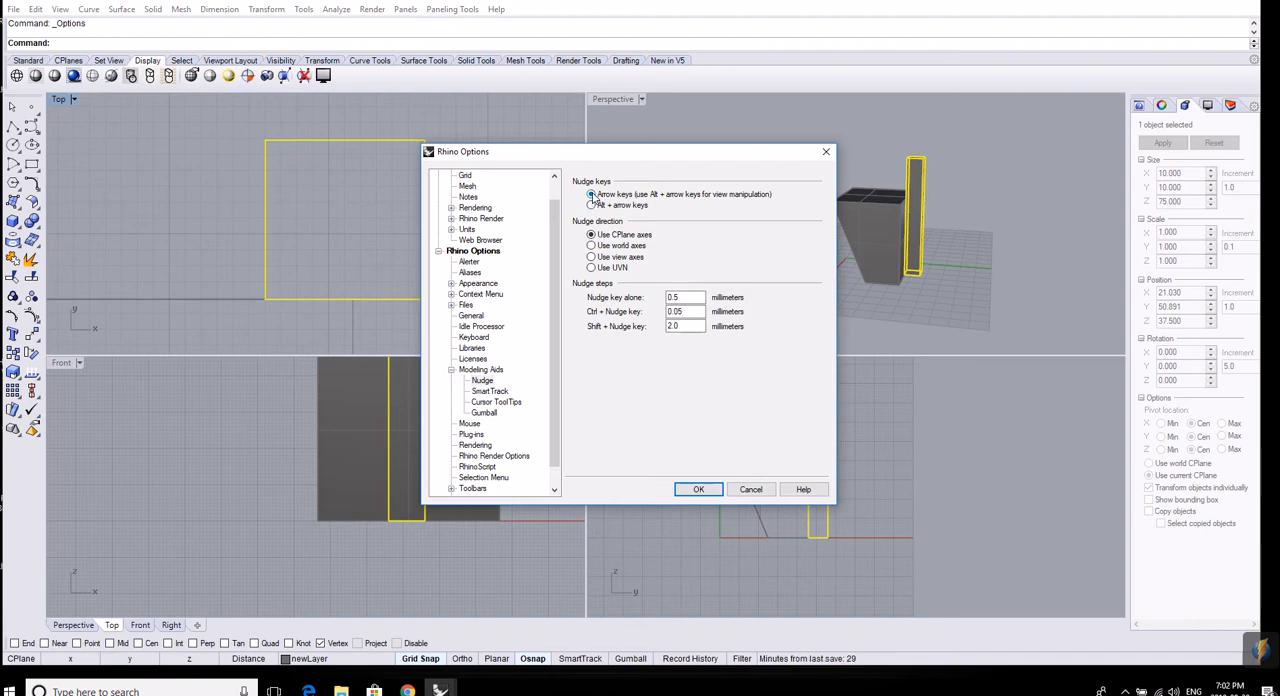
{"action": "left_click", "coordinate": [699, 299]}
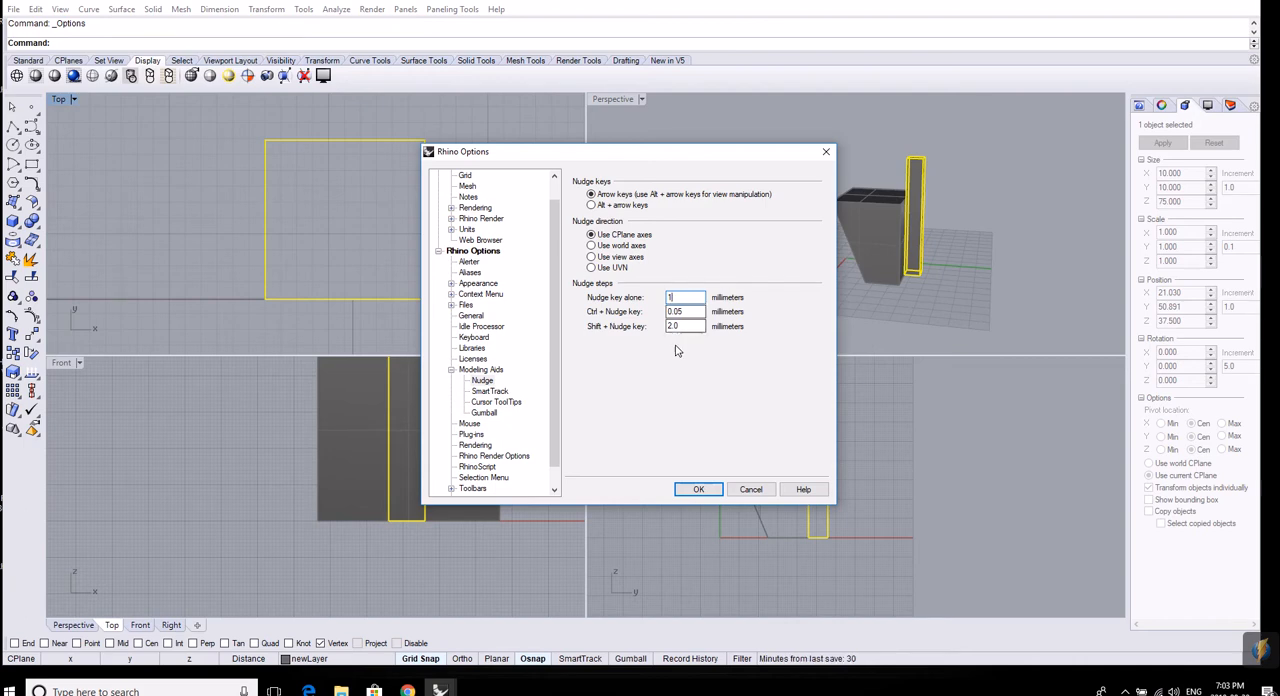
{"action": "left_click", "coordinate": [698, 489]}
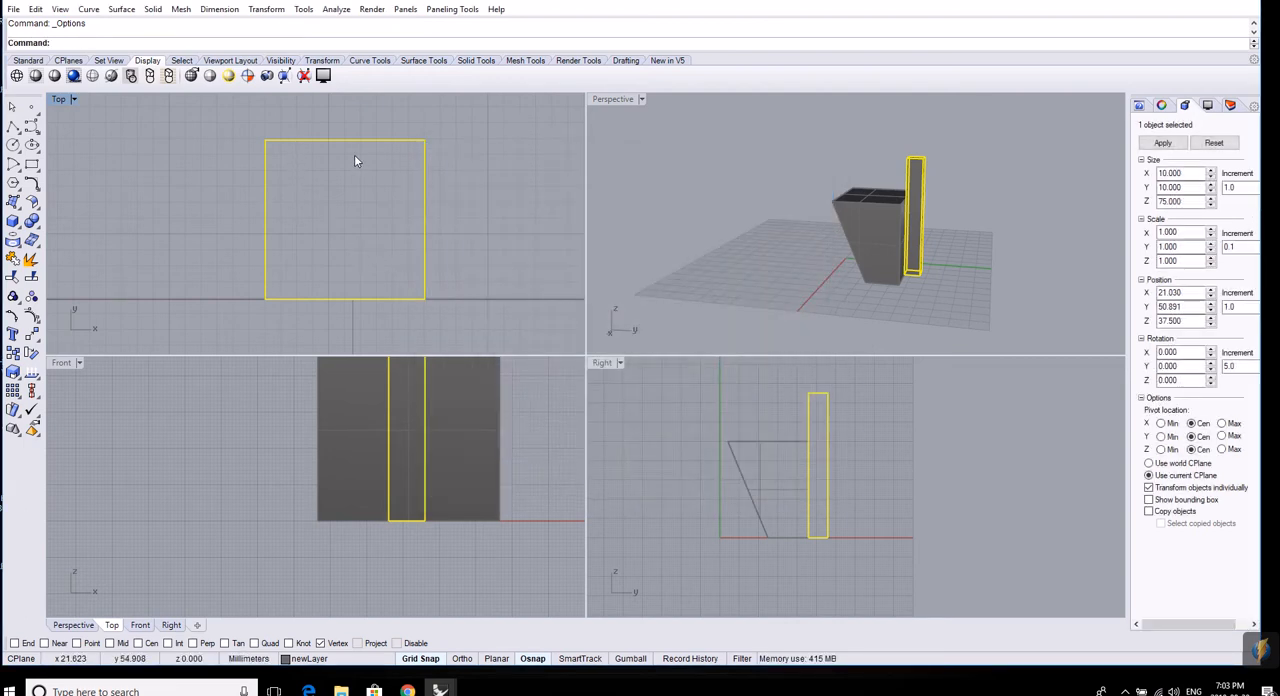
Nudge the tall box 3 mm along positive Y and 2 mm along positive X in the Top view.
{"action": "key", "text": "alt+Up"}
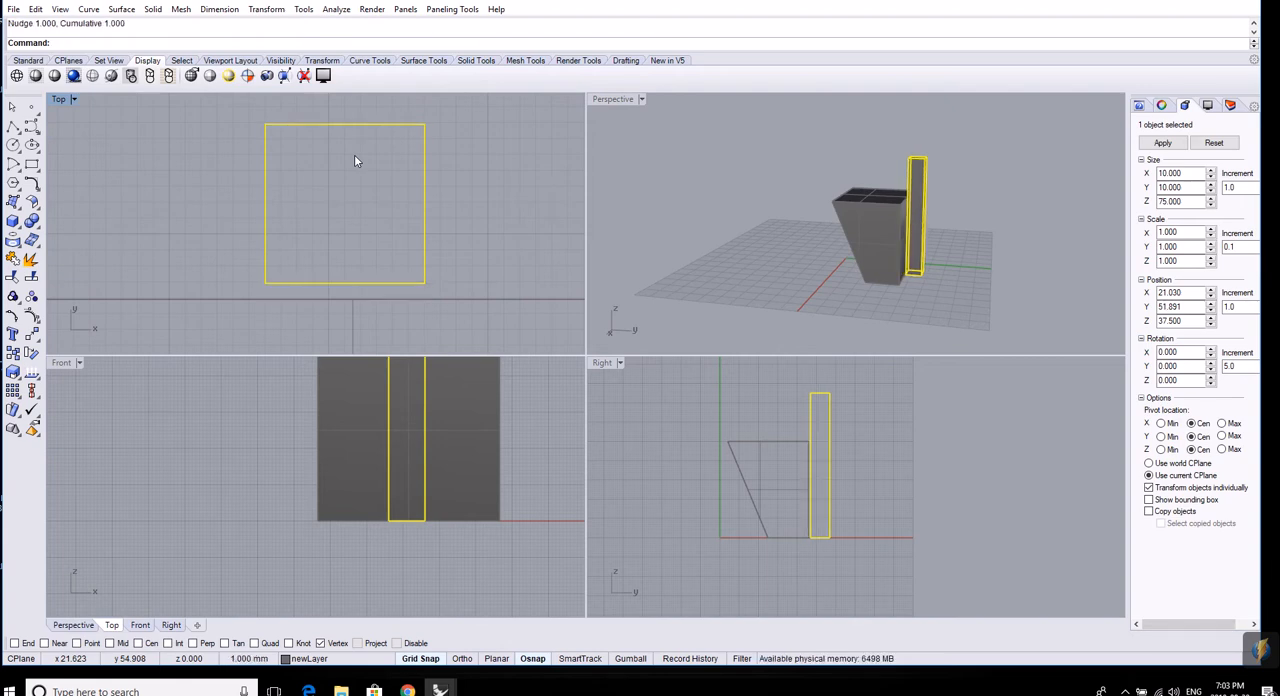
{"action": "key", "text": "alt+Up"}
{"action": "key", "text": "alt+Up"}
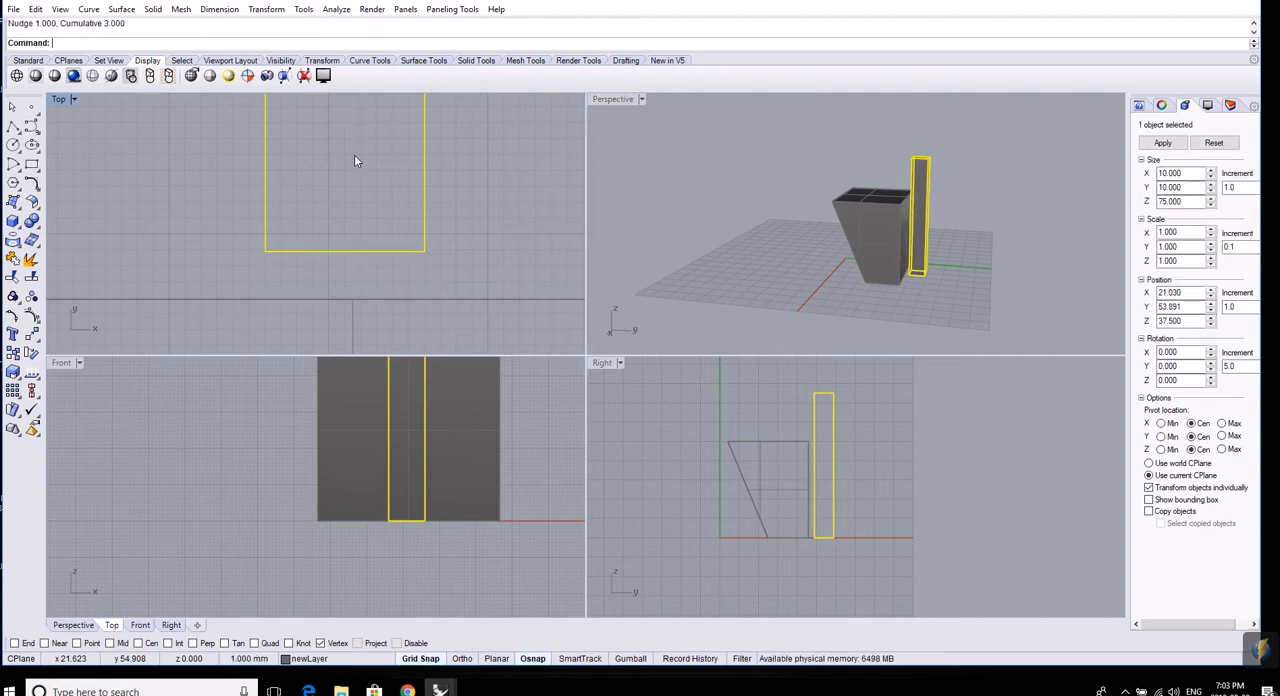
{"action": "key", "text": "alt+Right"}
{"action": "key", "text": "alt+Right"}
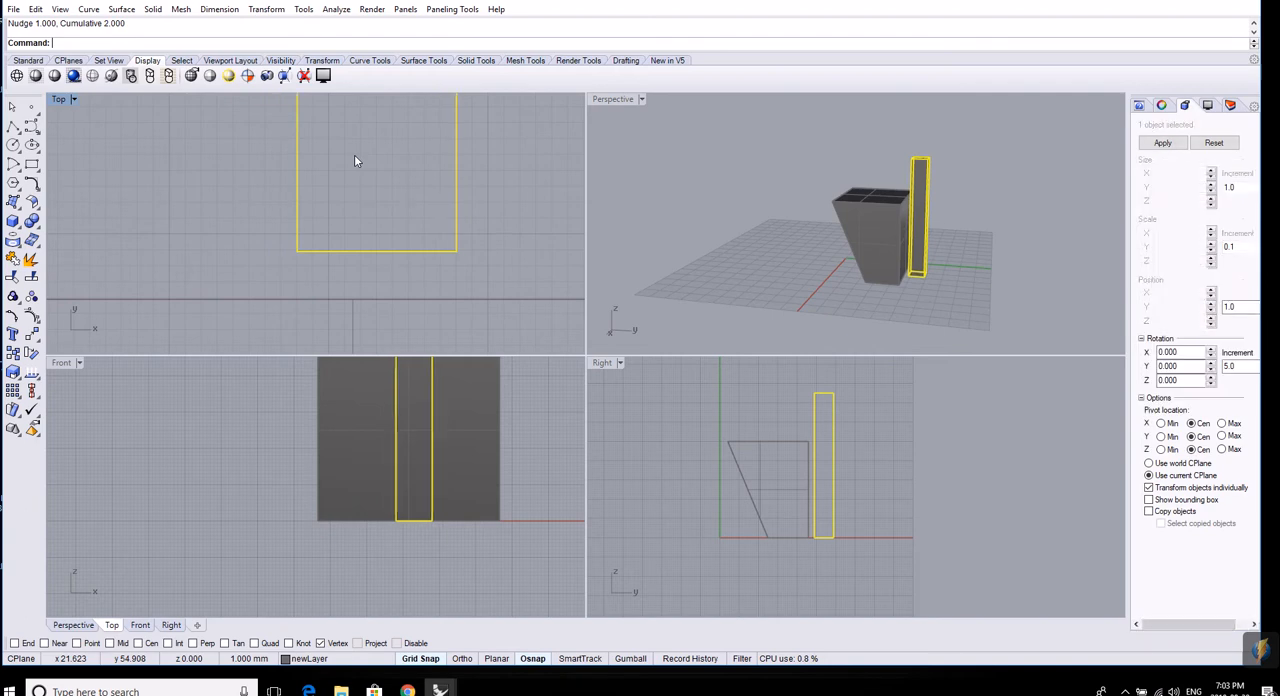
Nudge the tall box 3 mm along negative Y and 3 mm along negative X in the Top view.
{"action": "key", "text": "alt+Down"}
{"action": "key", "text": "alt+Down"}
{"action": "key", "text": "alt+Down"}
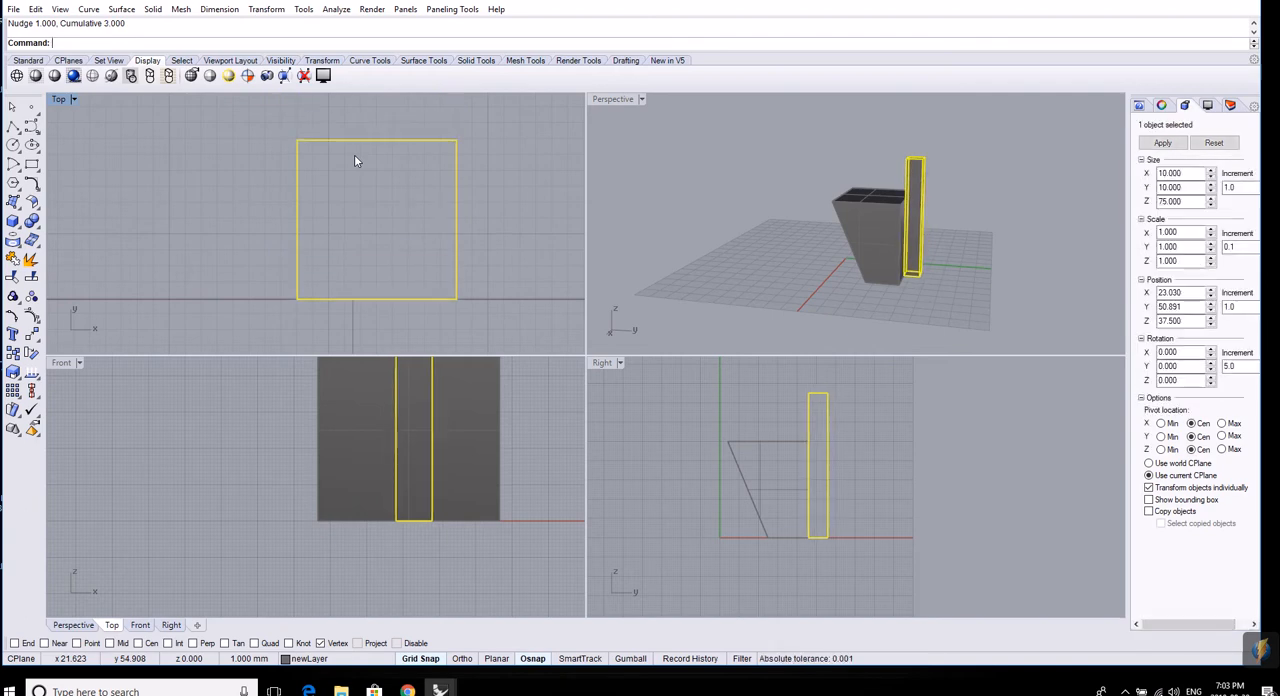
{"action": "key", "text": "alt+Left"}
{"action": "key", "text": "alt+Left"}
{"action": "key", "text": "alt+Left"}
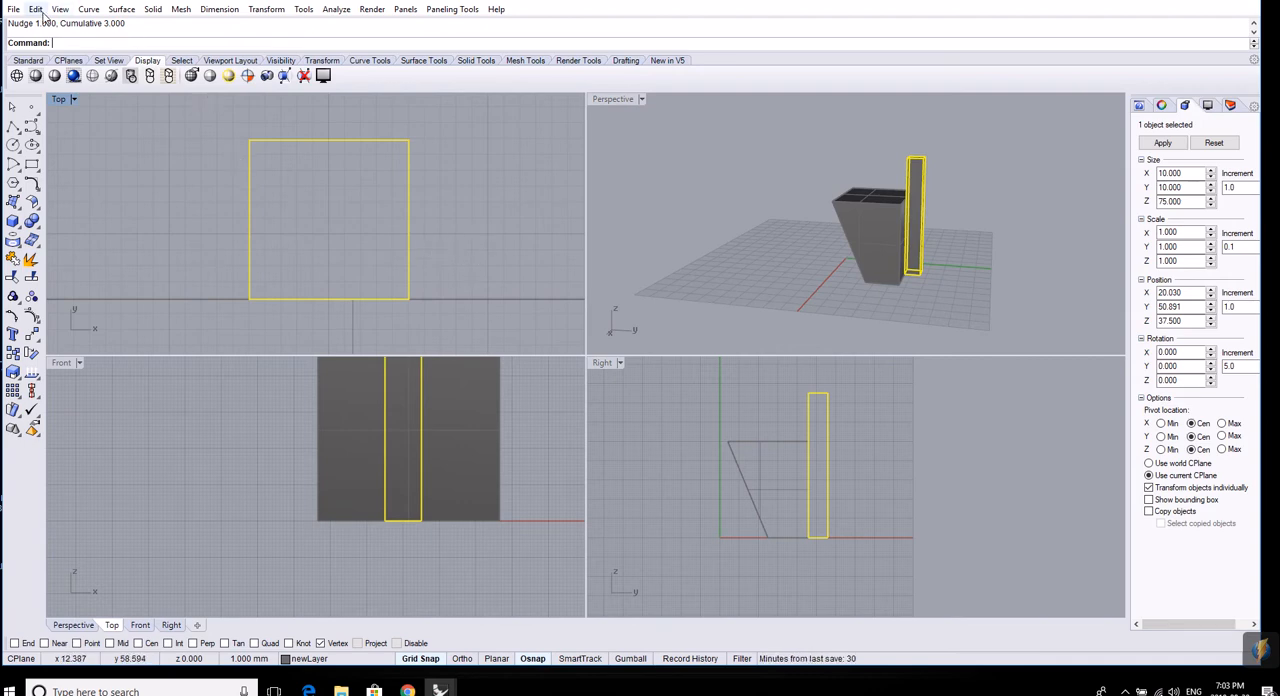
Set the plain nudge key step to 0.5 mm in the Nudge options.
{"action": "left_click", "coordinate": [303, 9]}
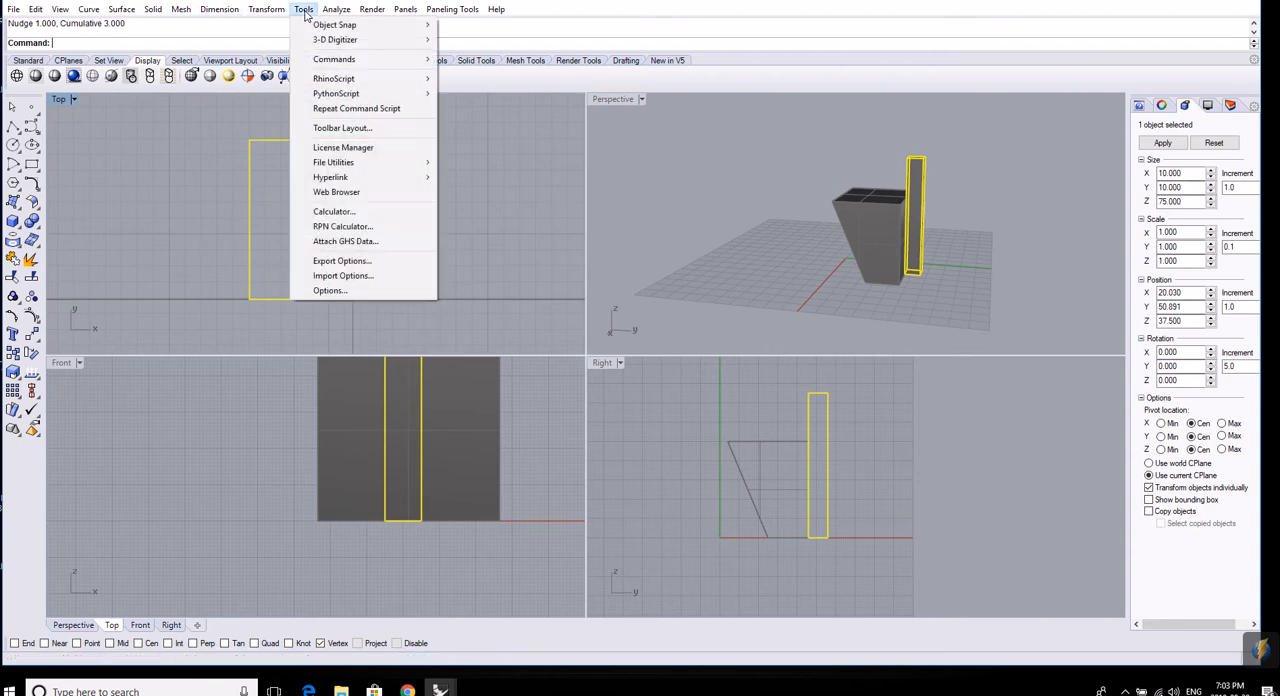
{"action": "left_click", "coordinate": [345, 290]}
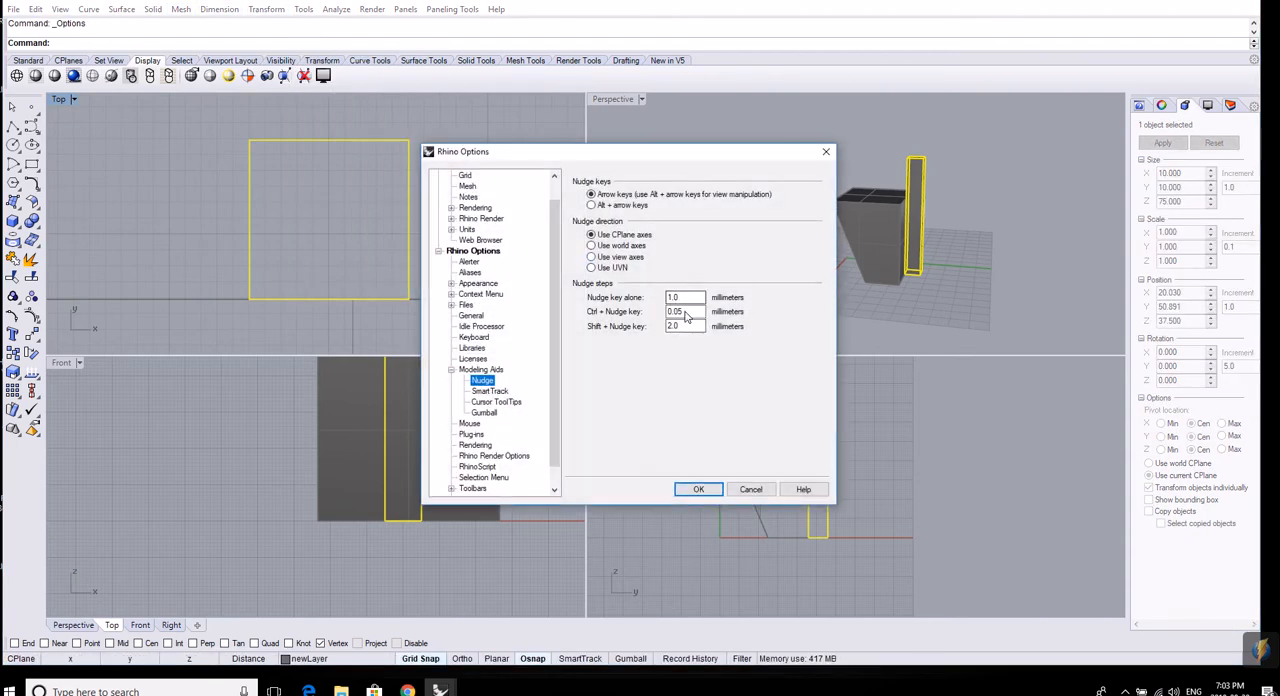
{"action": "left_click_drag", "start_coordinate": [685, 300], "coordinate": [634, 299]}
{"action": "type", "text": "0.5"}
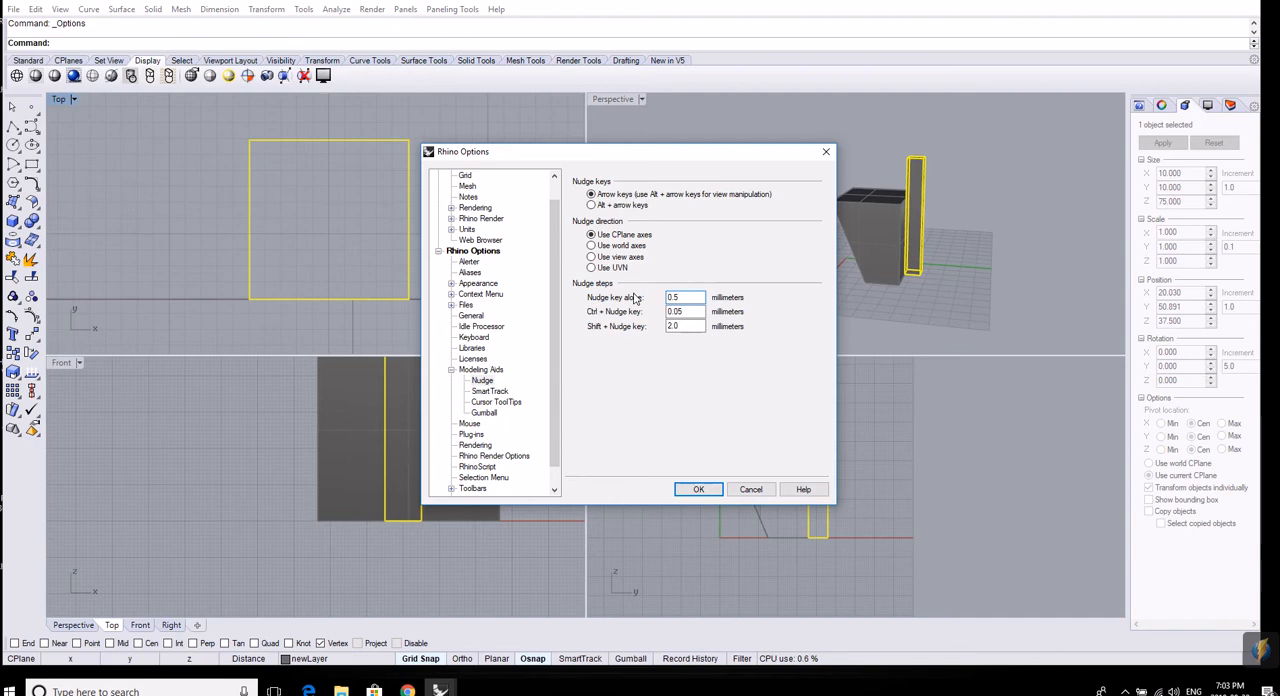
{"action": "left_click", "coordinate": [697, 490]}
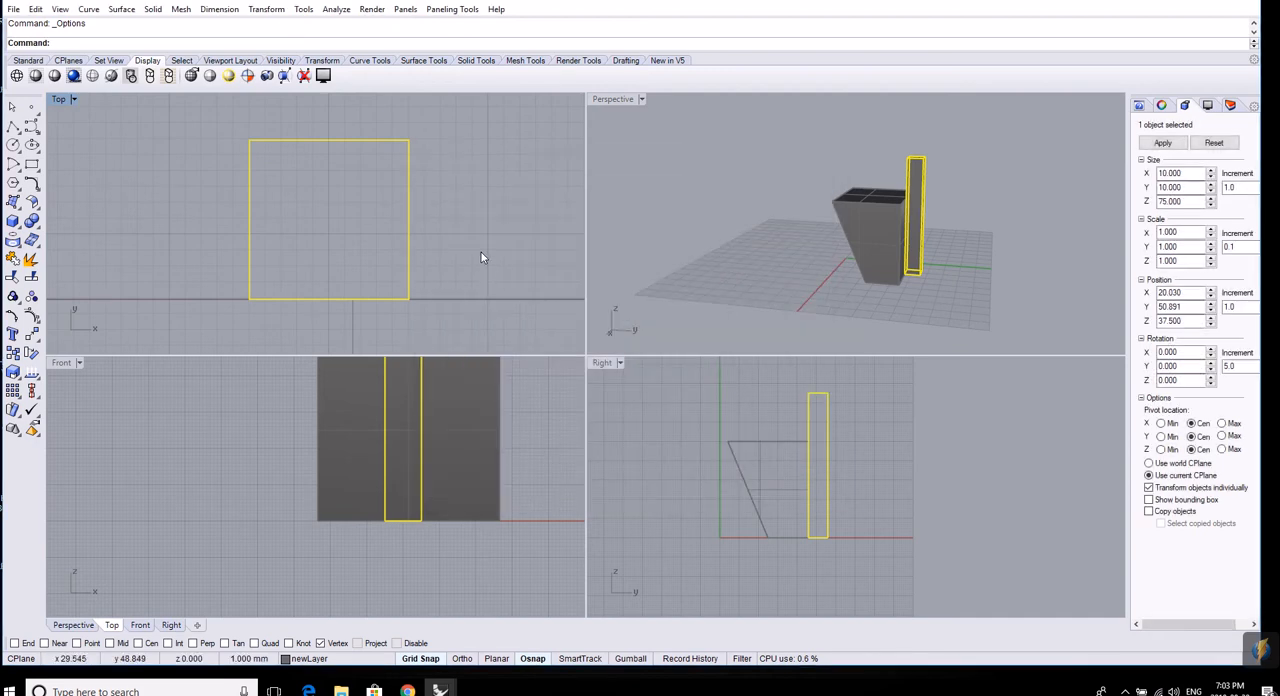
Nudge the tall box 3 mm along positive Y and 3 mm back along negative Y, in 0.5 mm increments.
{"action": "key", "text": "Up"}
{"action": "key", "text": "Up"}
{"action": "key", "text": "Up"}
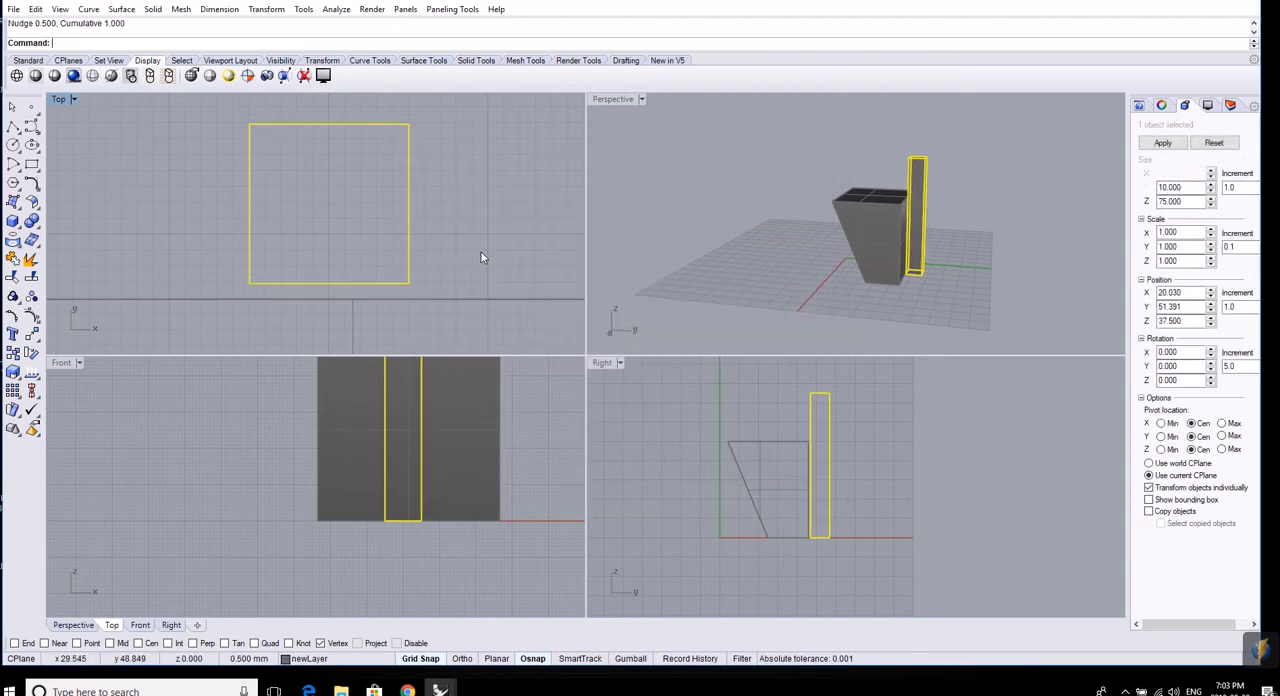
{"action": "key", "text": "Up"}
{"action": "key", "text": "Up"}
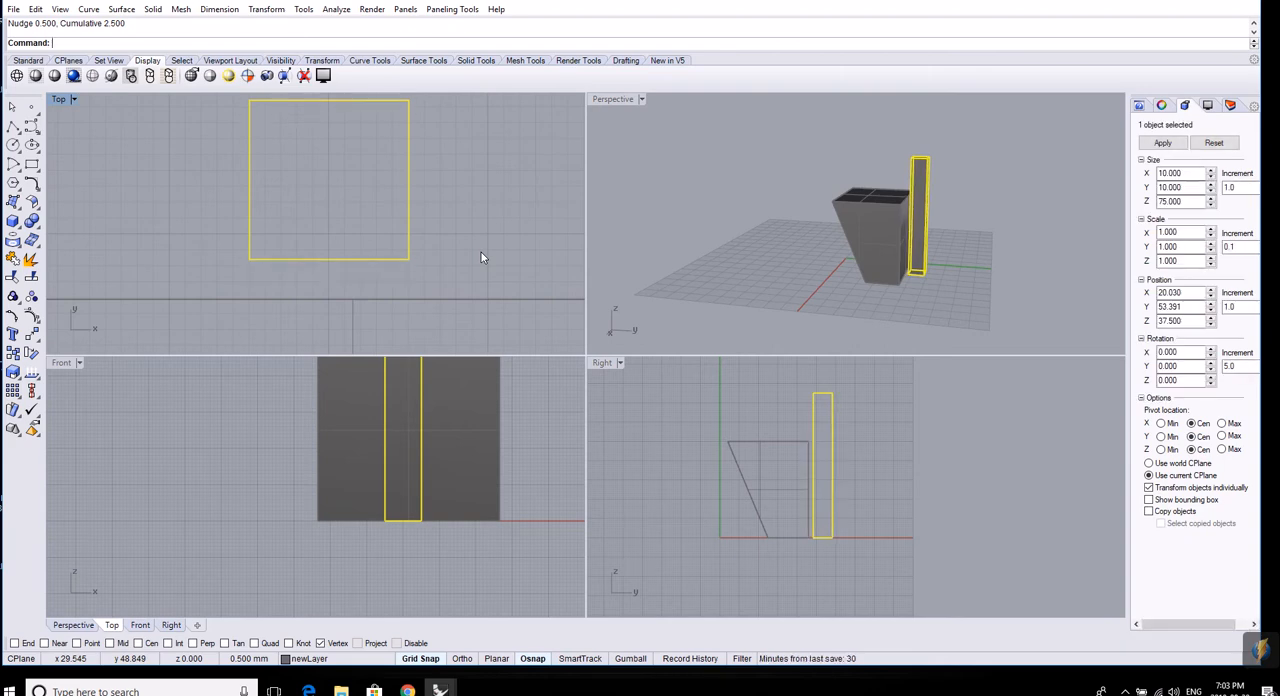
{"action": "key", "text": "Up"}
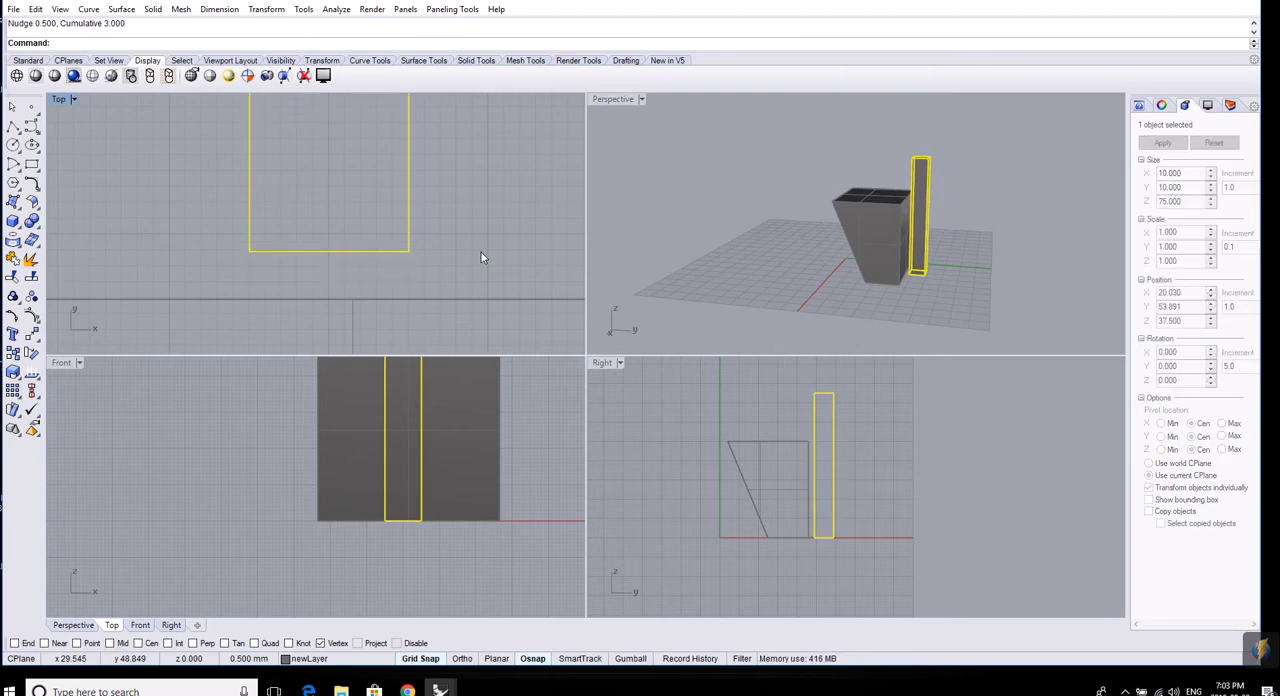
{"action": "key", "text": "Down"}
{"action": "key", "text": "Down"}
{"action": "key", "text": "Down"}
{"action": "key", "text": "Down"}
{"action": "key", "text": "Down"}
{"action": "key", "text": "Down"}
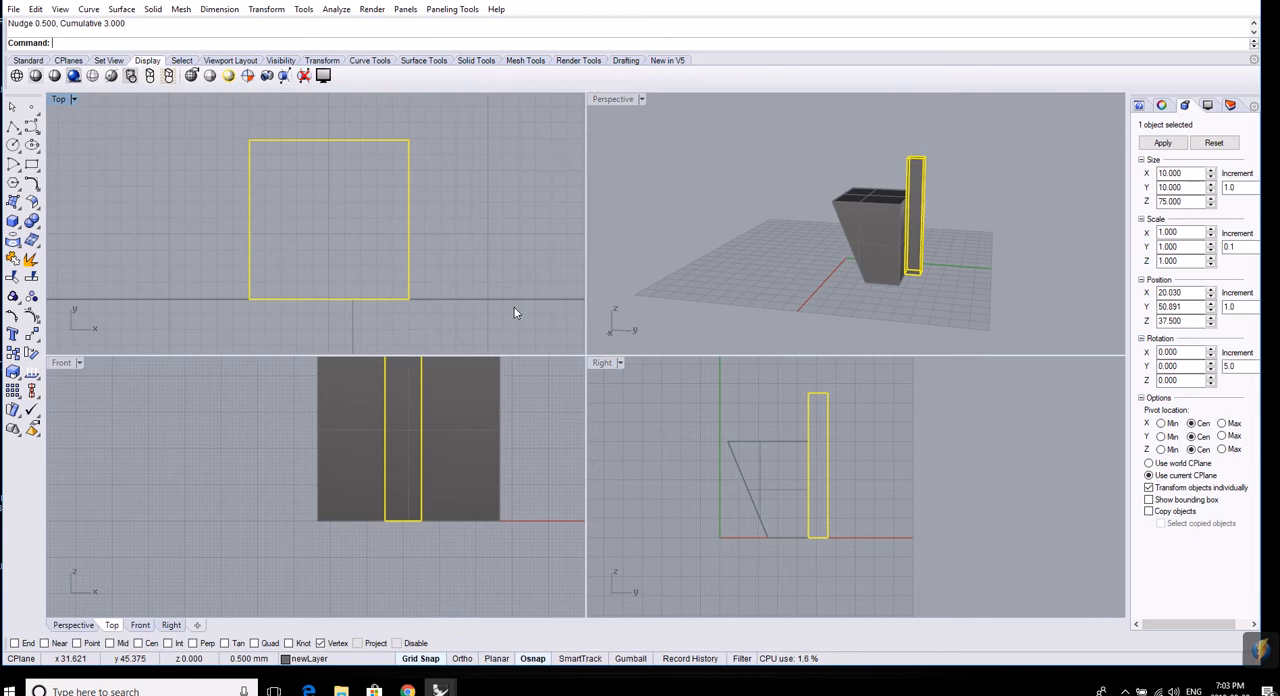
Turn off object snaps, and switch grid snap off and on again.
{"action": "right_click_drag", "start_coordinate": [998, 238], "coordinate": [957, 267]}
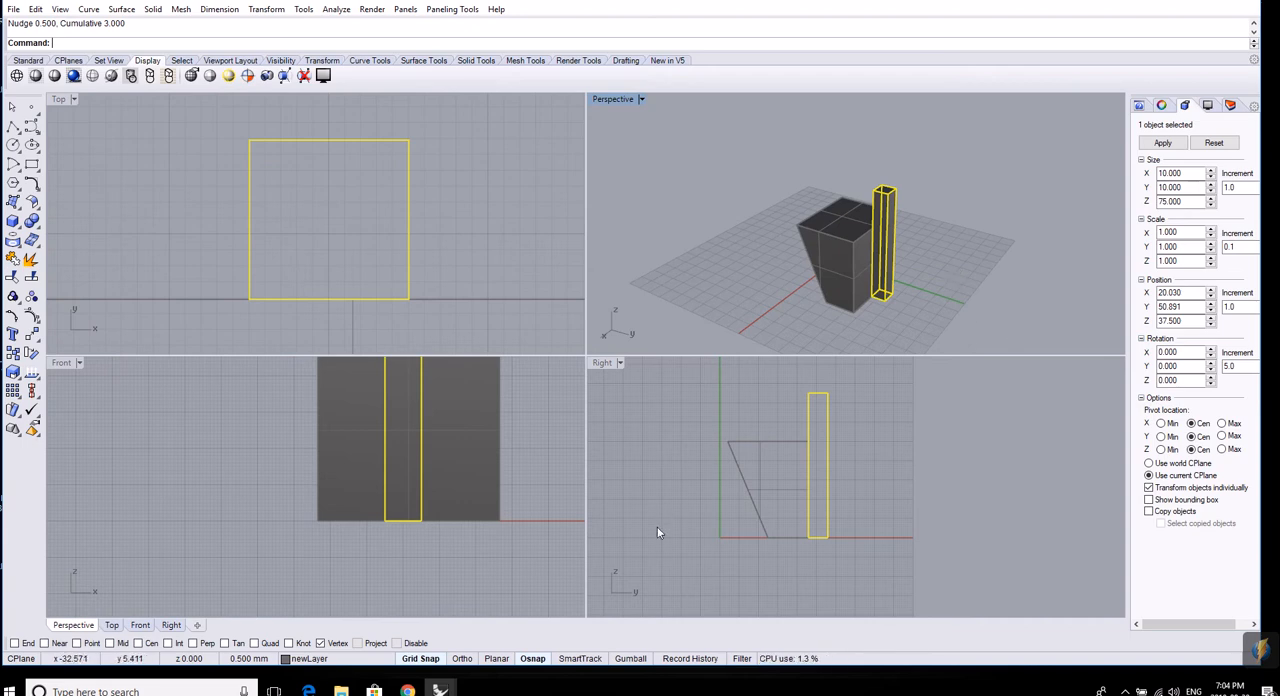
{"action": "left_click", "coordinate": [537, 658]}
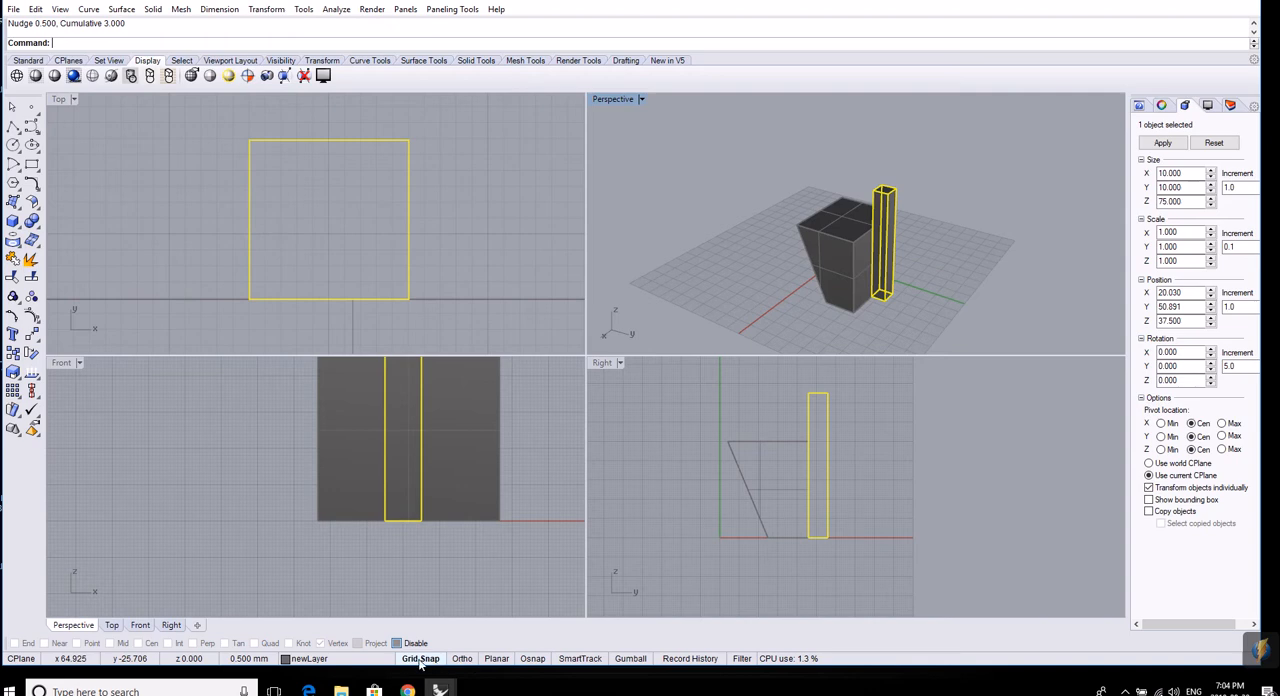
{"action": "left_click", "coordinate": [422, 658]}
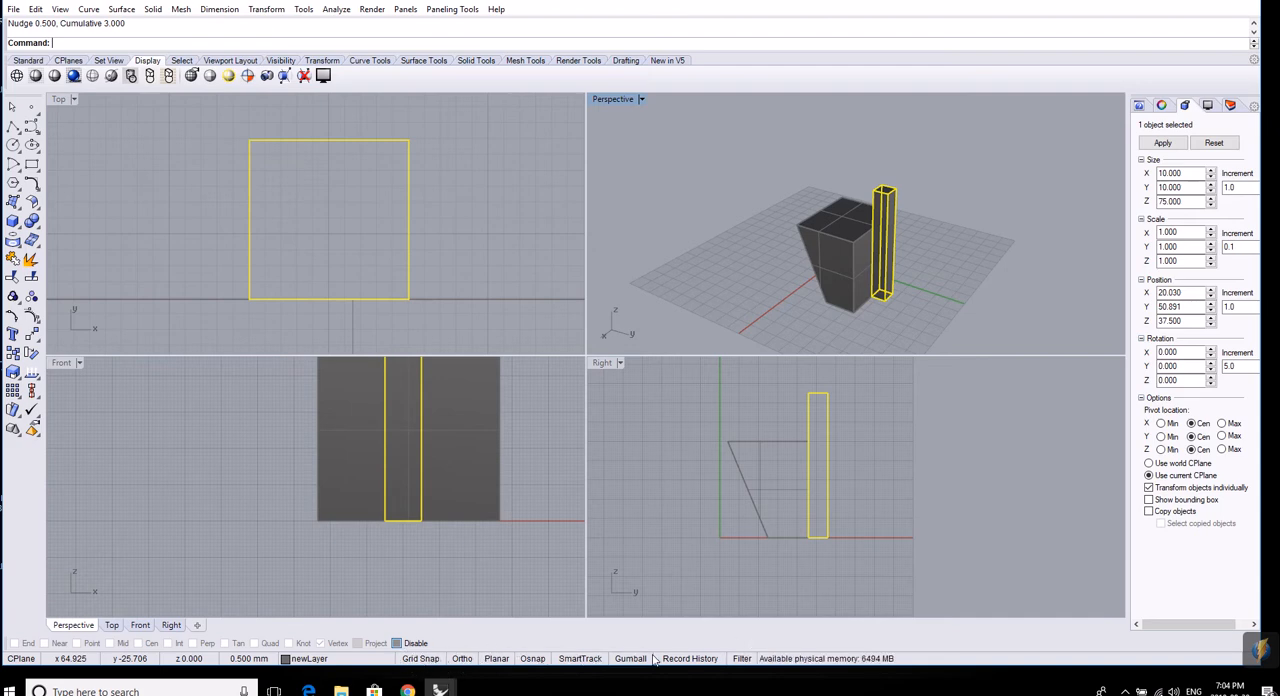
{"action": "left_click", "coordinate": [422, 658]}
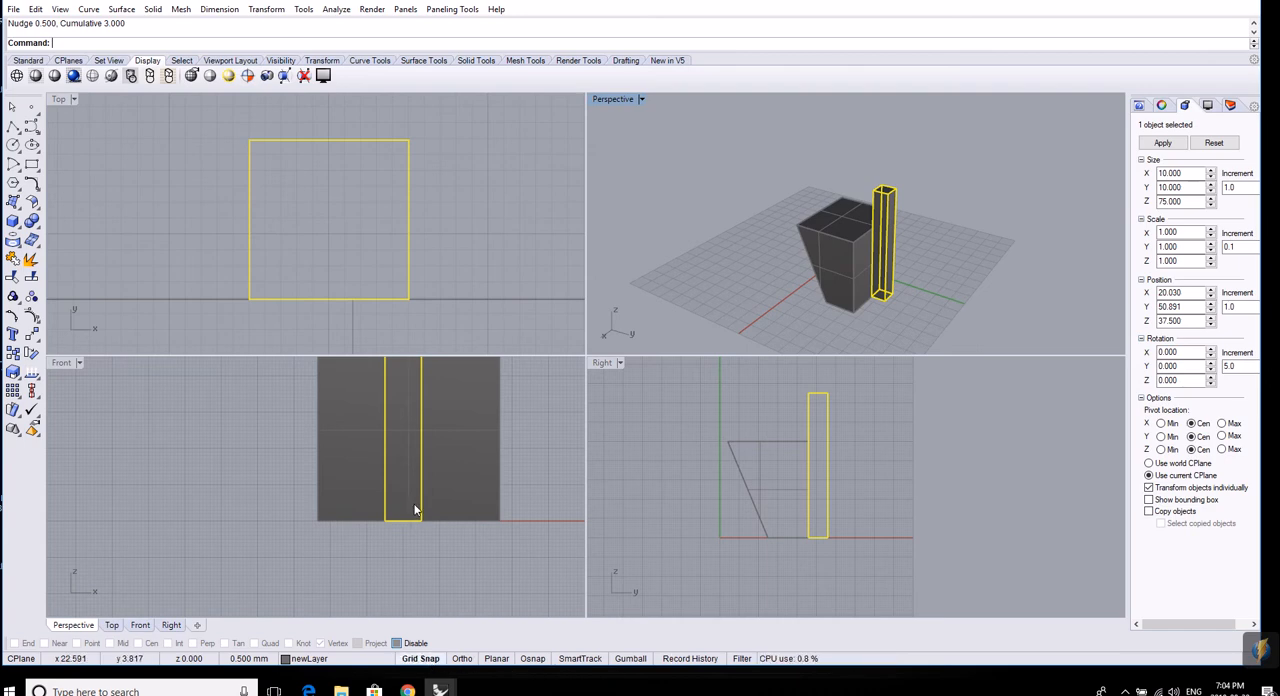
Draw a 7 by 7 mm rectangle beside the tall box in the Top view using grid snap, and delete it.
{"action": "left_click", "coordinate": [31, 166]}
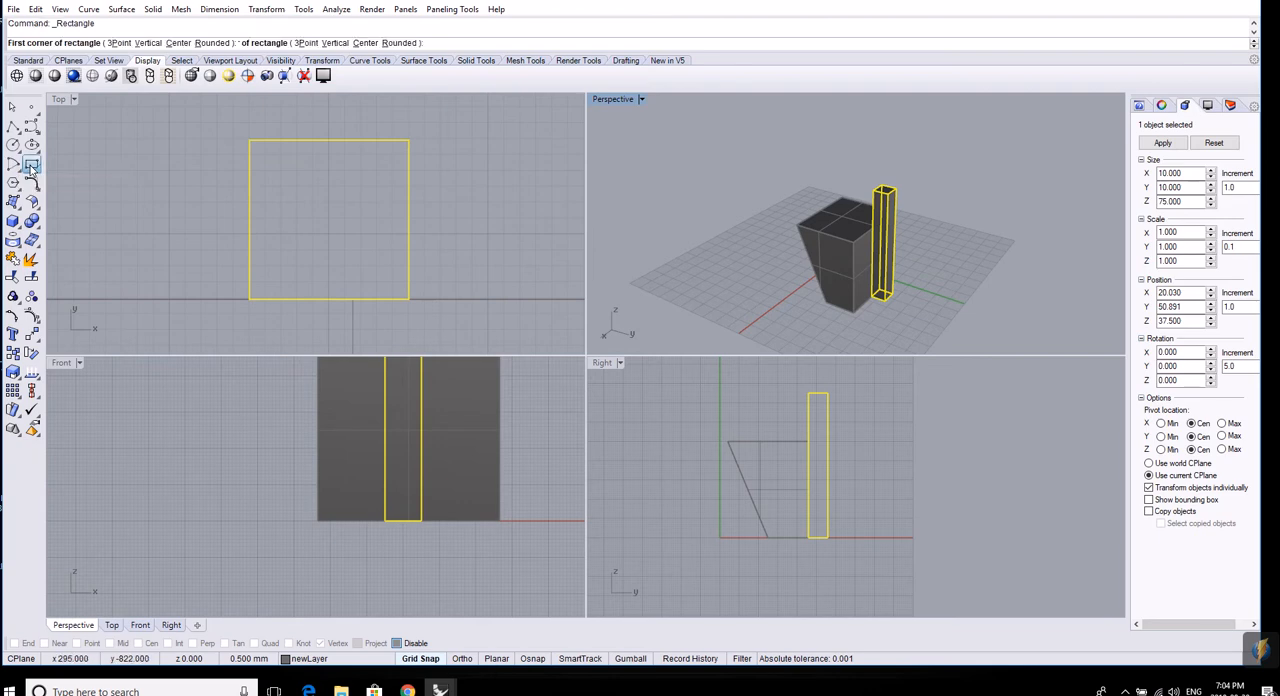
{"action": "left_click", "coordinate": [441, 157]}
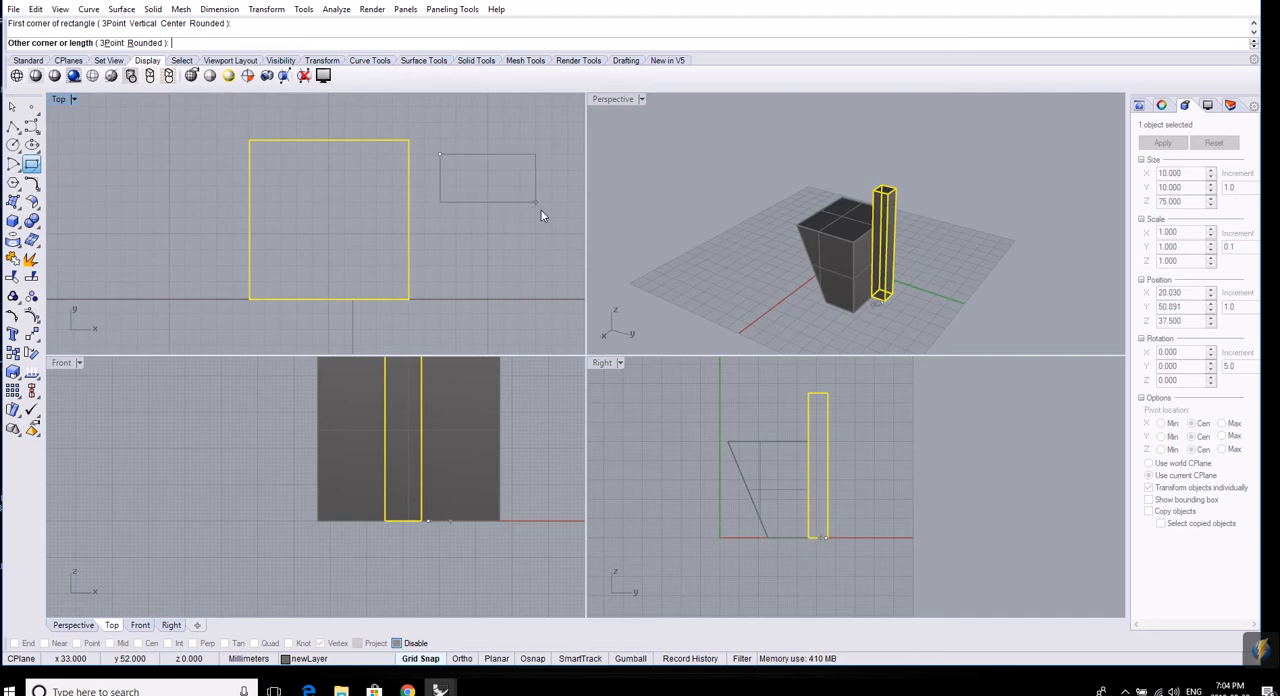
{"action": "left_click", "coordinate": [551, 266]}
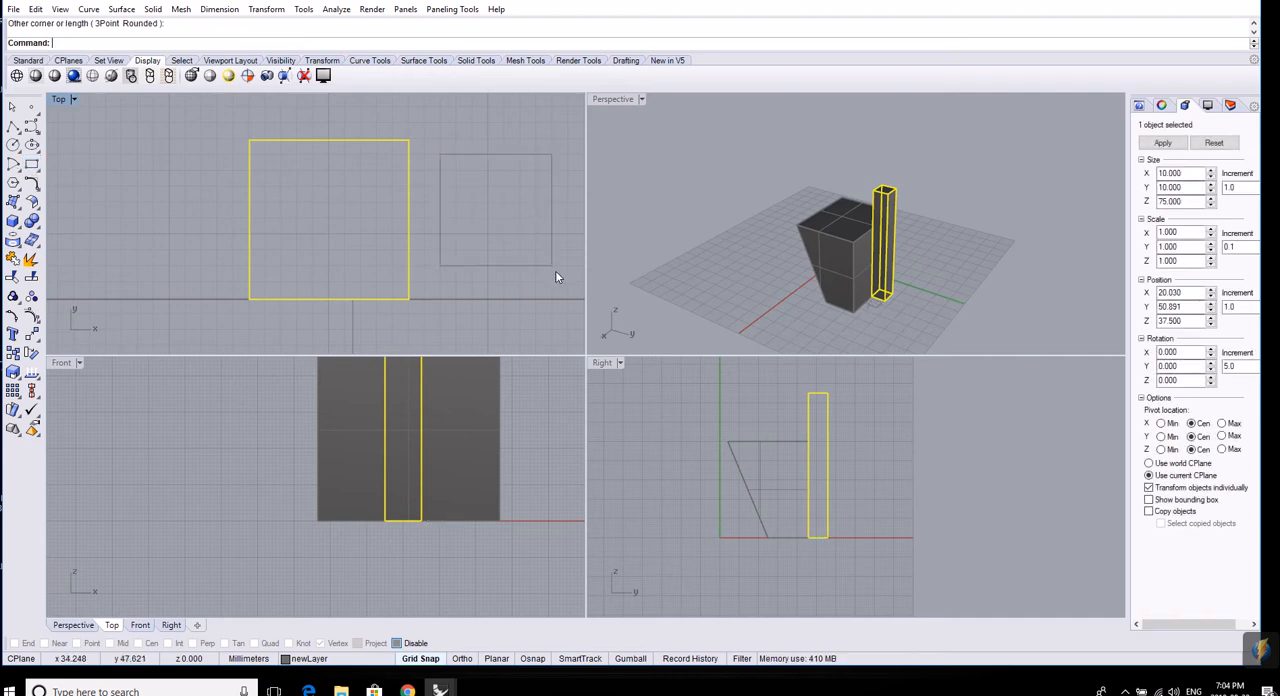
{"action": "left_click", "coordinate": [549, 263]}
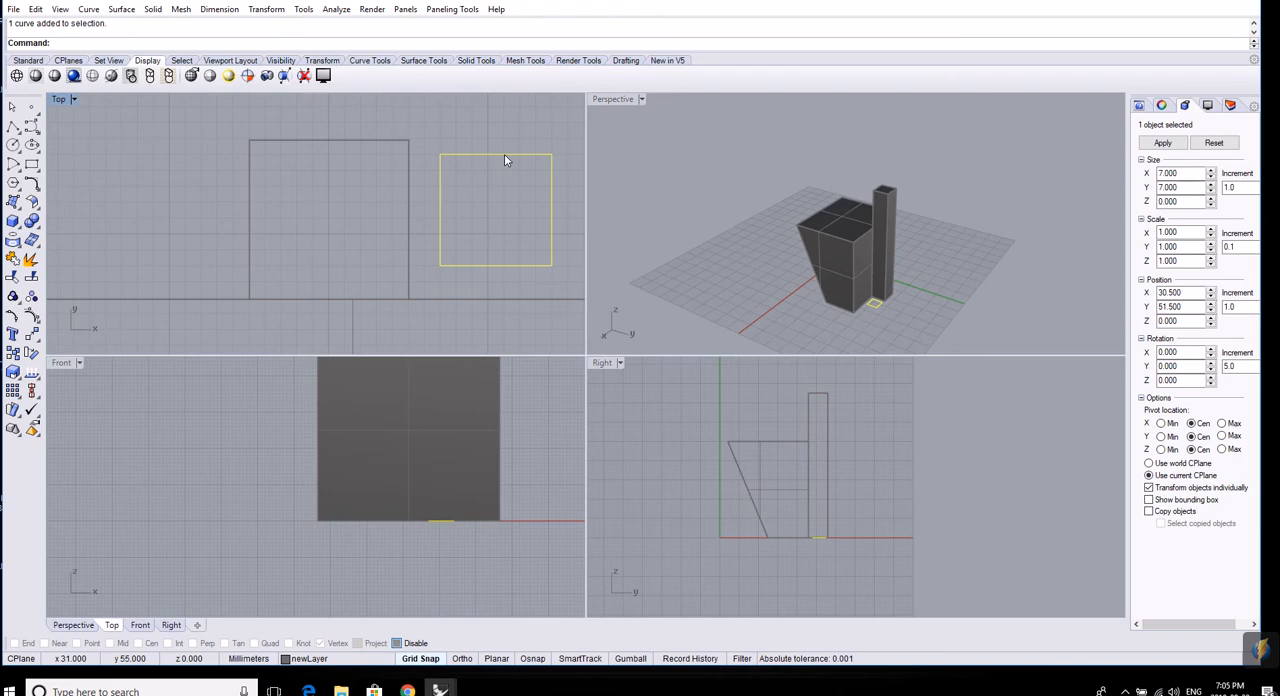
{"action": "key", "text": "Delete"}
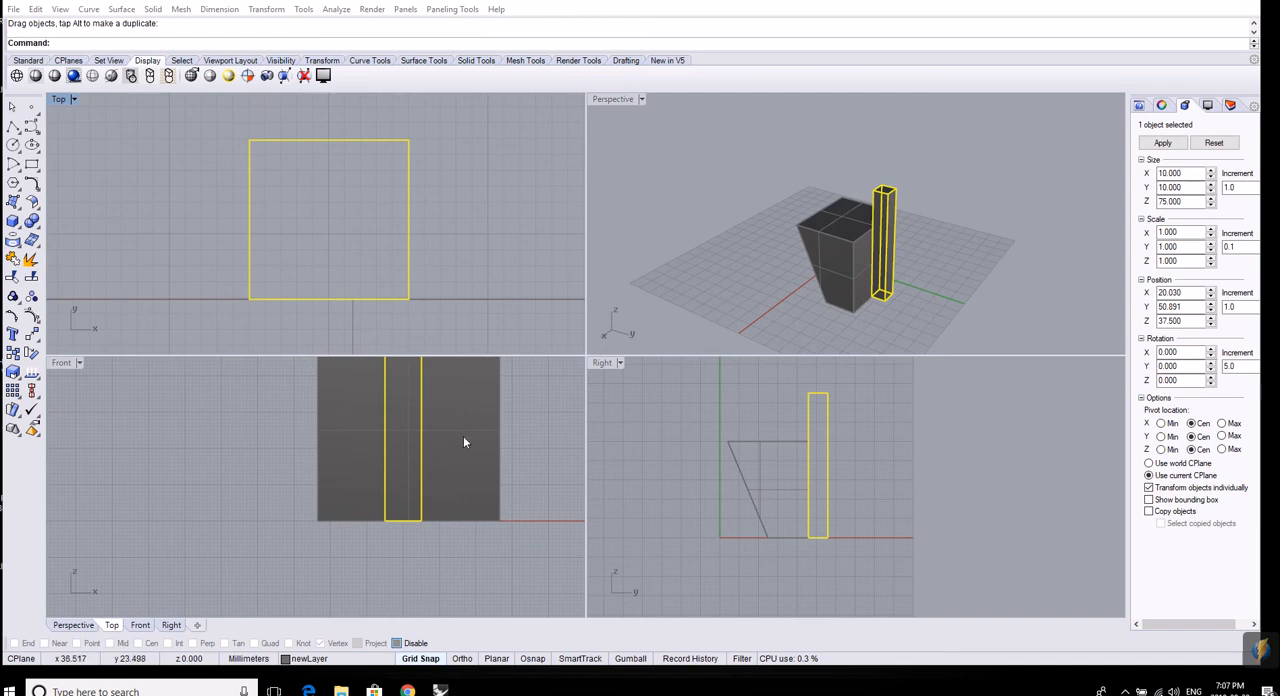
Turn object snaps back on with Vertex active, and turn off grid snap.
{"action": "left_click", "coordinate": [533, 660]}
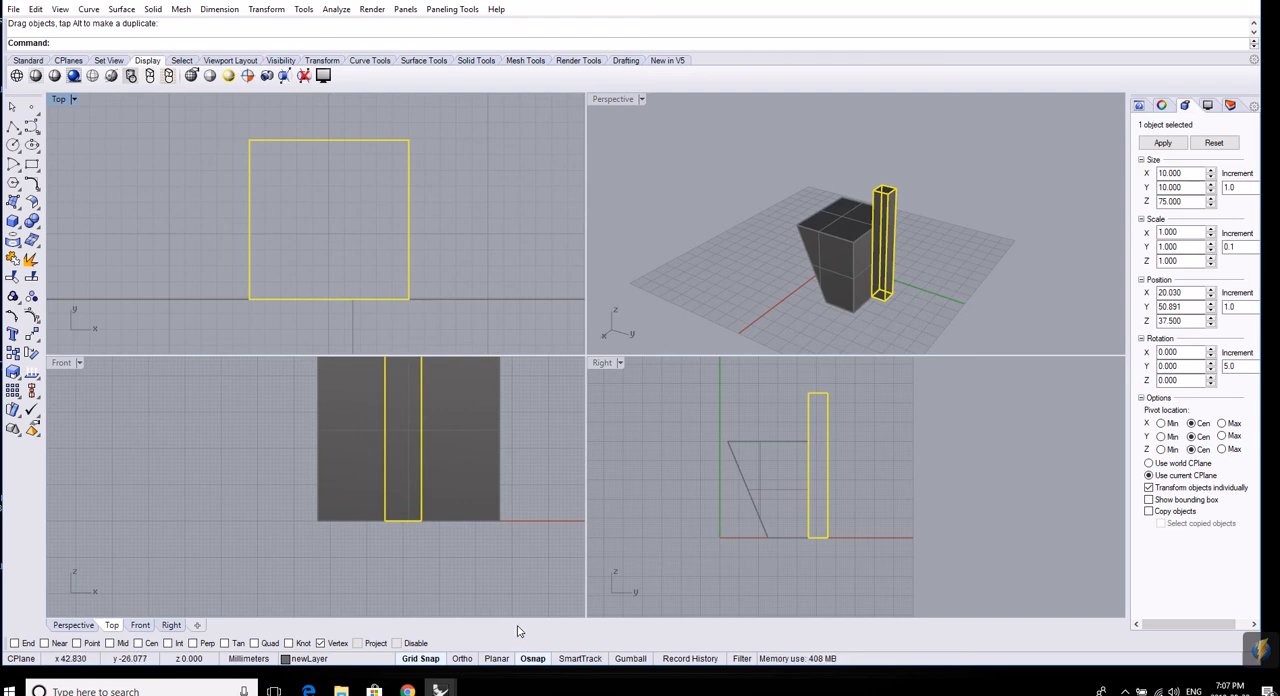
{"action": "left_click", "coordinate": [436, 662]}
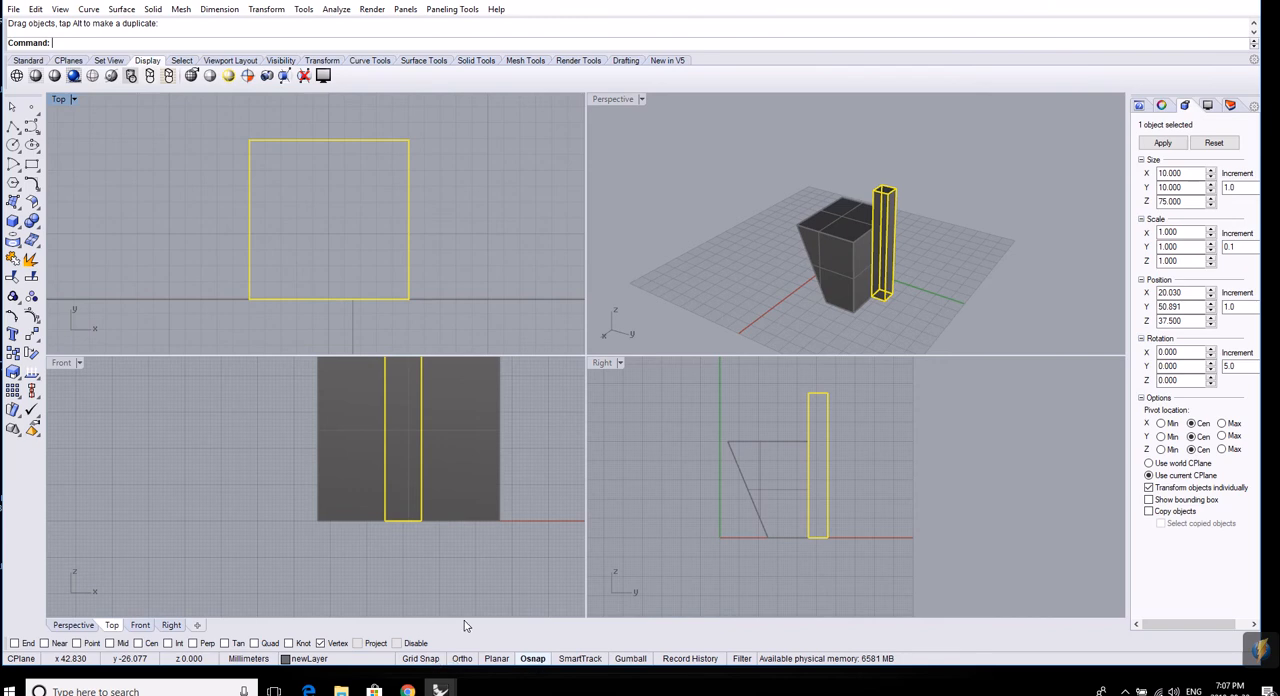
Turn off the Vertex object snap and reselect only the tall box.
{"action": "left_click", "coordinate": [323, 645]}
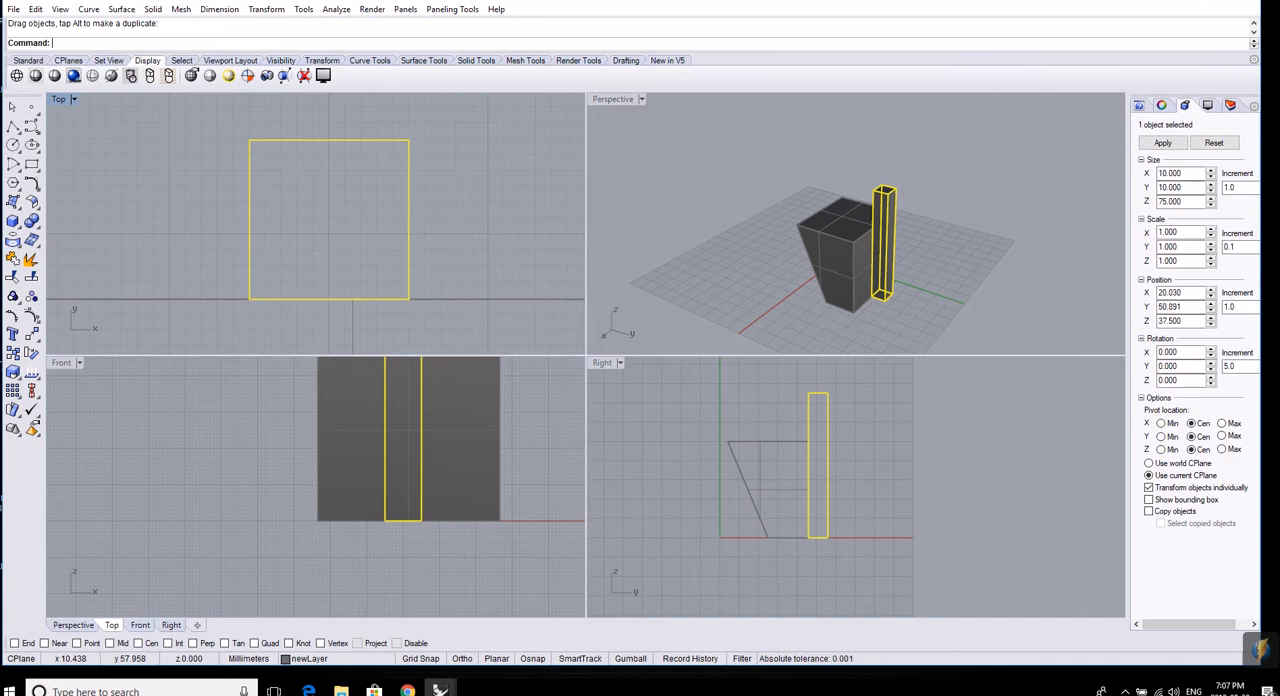
{"action": "mouse_move", "coordinate": [8, 600]}
{"action": "left_mouse_down"}
{"action": "mouse_move", "coordinate": [245, 645]}
{"action": "mouse_move", "coordinate": [452, 664]}
{"action": "left_mouse_up"}
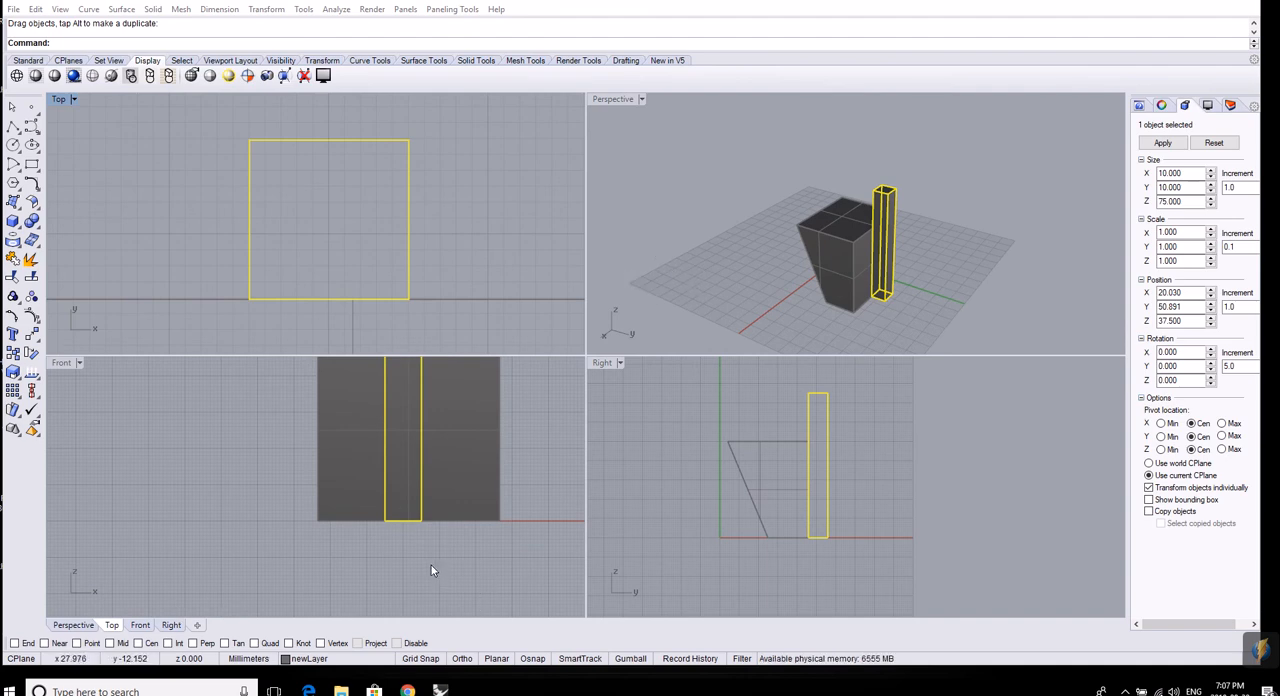
{"action": "left_click", "coordinate": [866, 298]}
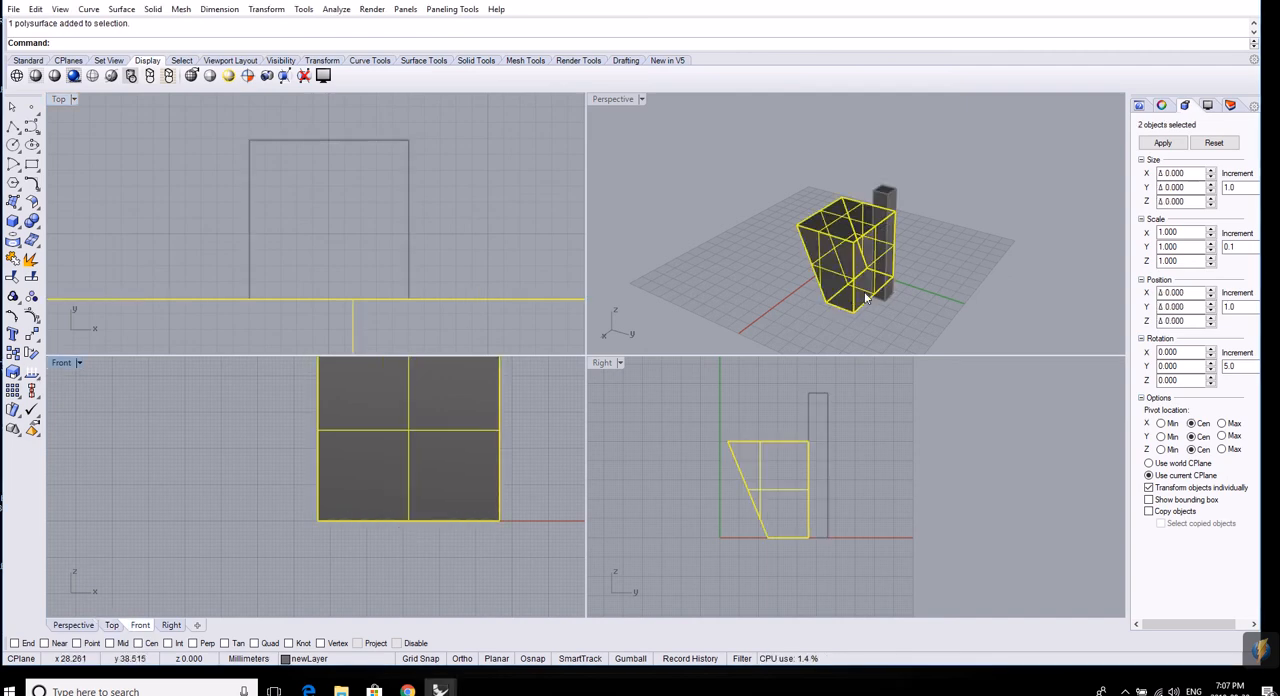
{"action": "left_click", "coordinate": [883, 194]}
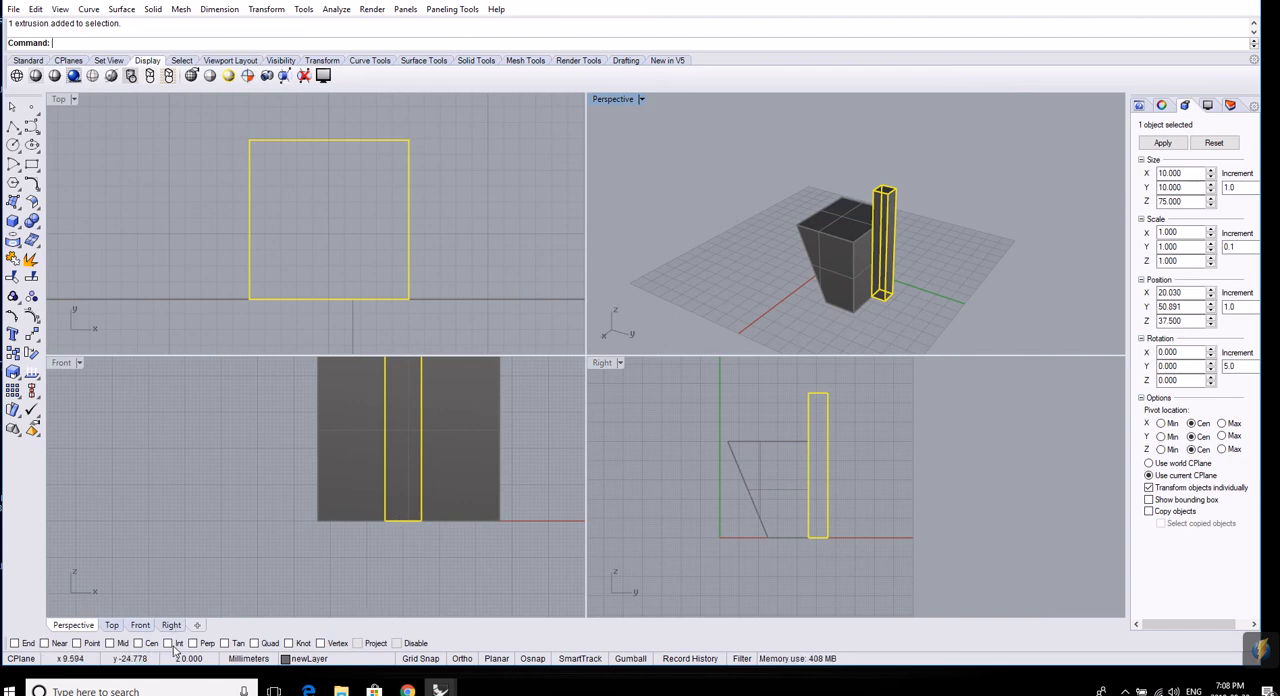
Enable the Int and Mid object snaps and move the tall box's lower corner to the midpoint of the block's bottom edge in the Front view.
{"action": "left_click", "coordinate": [168, 643]}
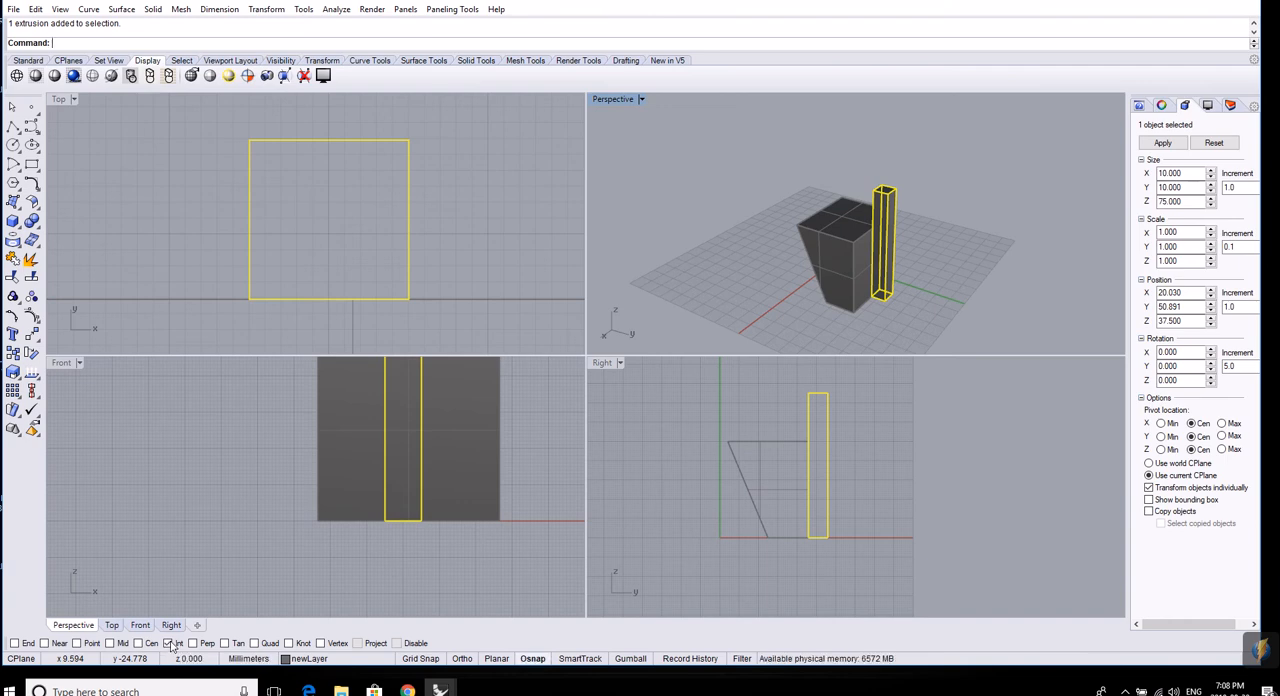
{"action": "left_click", "coordinate": [110, 643]}
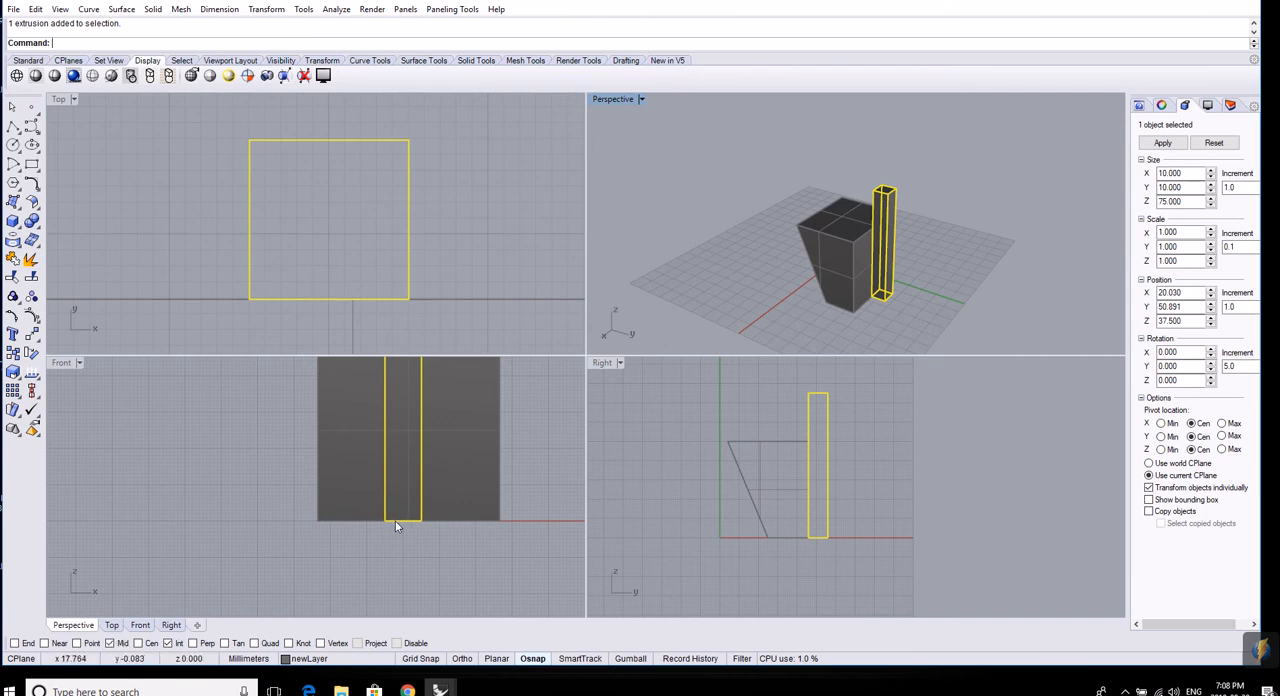
{"action": "mouse_move", "coordinate": [395, 520]}
{"action": "left_mouse_down"}
{"action": "mouse_move", "coordinate": [449, 520]}
{"action": "mouse_move", "coordinate": [439, 538]}
{"action": "mouse_move", "coordinate": [431, 522]}
{"action": "mouse_move", "coordinate": [377, 523]}
{"action": "mouse_move", "coordinate": [429, 531]}
{"action": "mouse_move", "coordinate": [416, 535]}
{"action": "mouse_move", "coordinate": [369, 526]}
{"action": "mouse_move", "coordinate": [416, 526]}
{"action": "left_mouse_up"}
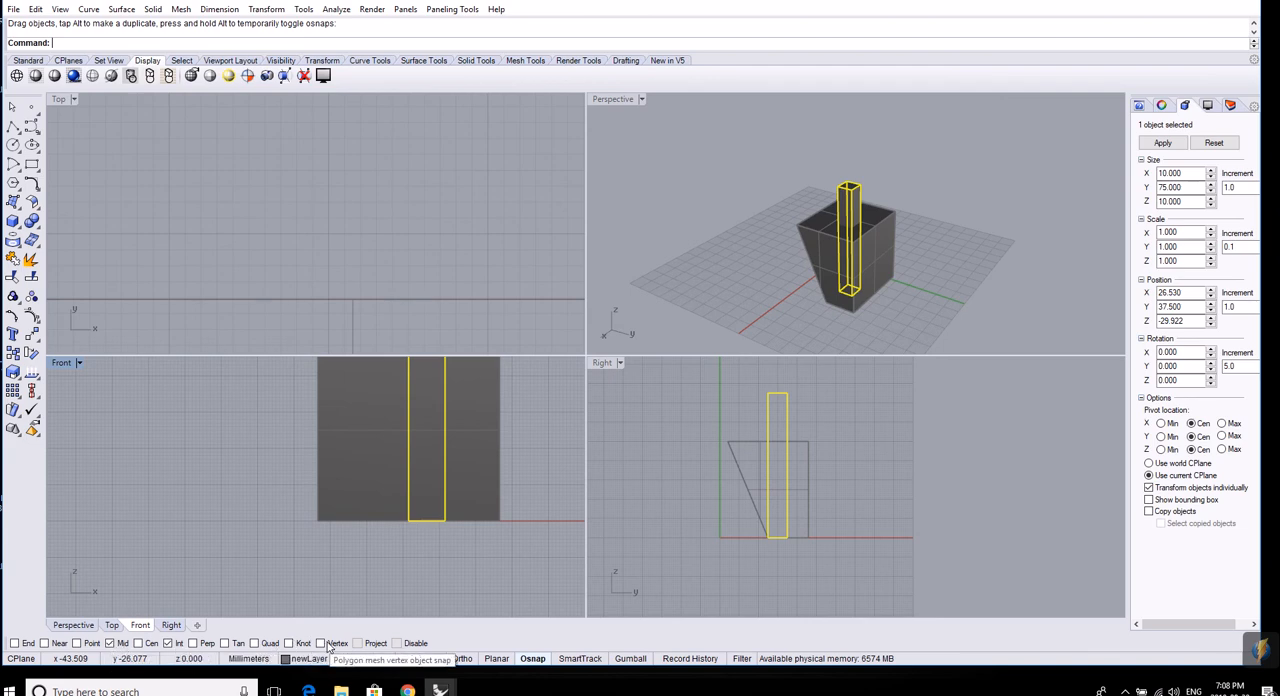
Center the tall box on the block's bottom edge using only the Mid snap, and try moving it again with only Int active.
{"action": "left_click", "coordinate": [175, 645]}
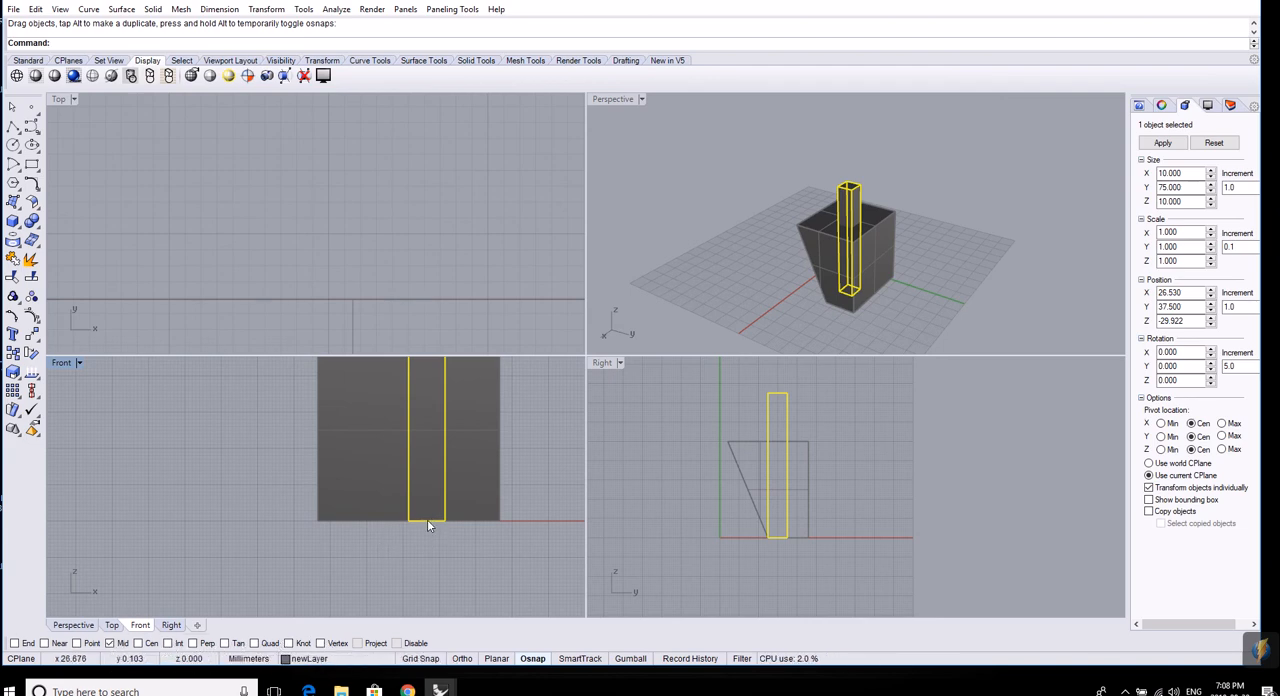
{"action": "mouse_move", "coordinate": [410, 524]}
{"action": "left_mouse_down"}
{"action": "mouse_move", "coordinate": [424, 525]}
{"action": "mouse_move", "coordinate": [410, 521]}
{"action": "left_mouse_up"}
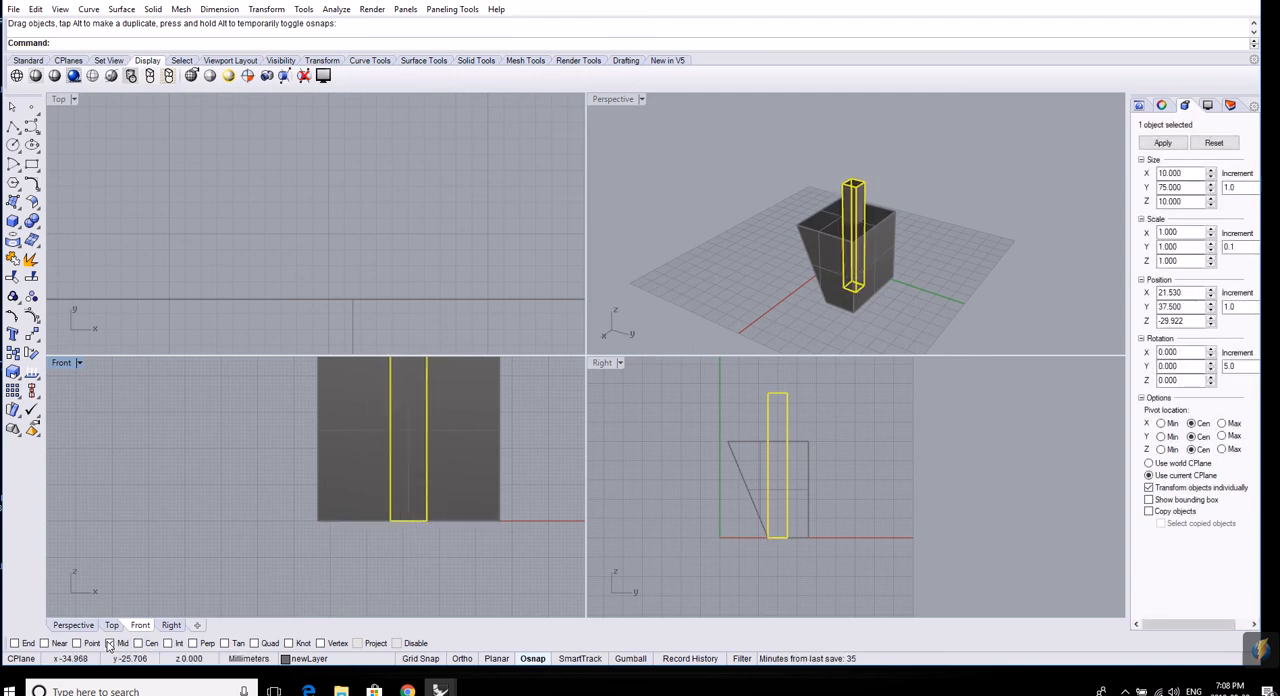
{"action": "left_click", "coordinate": [167, 643]}
{"action": "mouse_move", "coordinate": [418, 521]}
{"action": "left_mouse_down"}
{"action": "mouse_move", "coordinate": [375, 519]}
{"action": "mouse_move", "coordinate": [429, 522]}
{"action": "mouse_move", "coordinate": [414, 519]}
{"action": "left_mouse_up"}
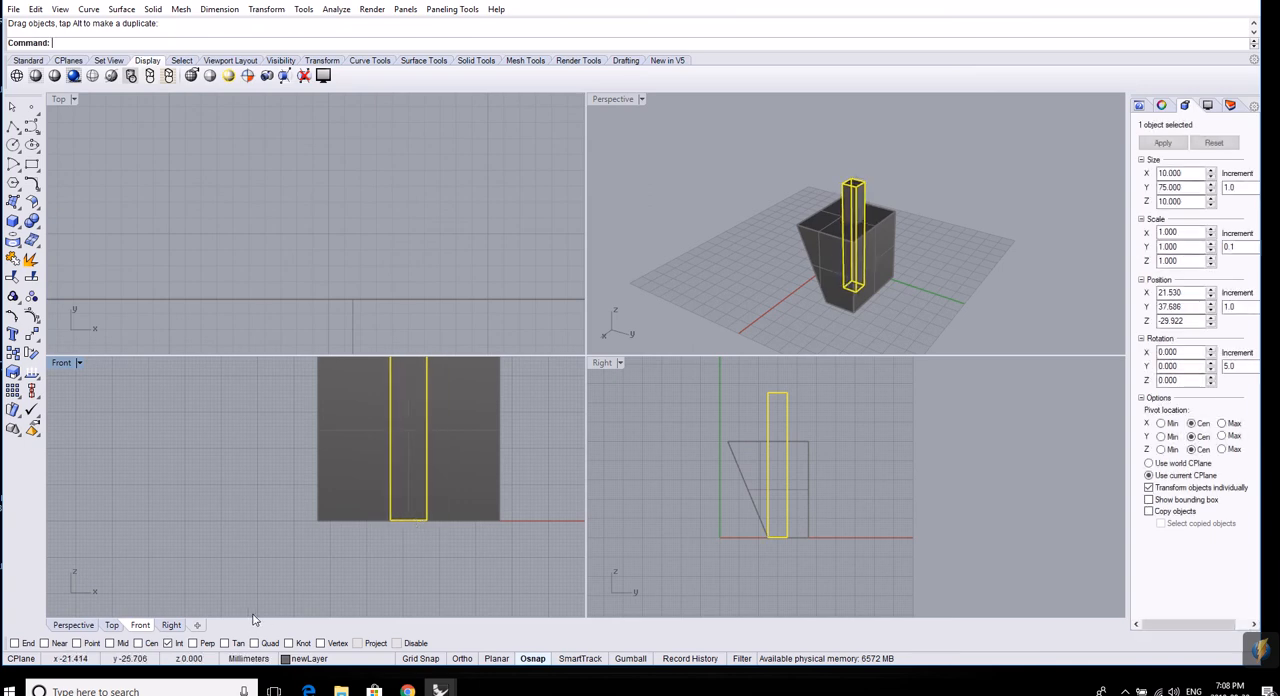
Try moving the tall box in the Front view with End and Mid snaps active, and move it again with Int added.
{"action": "left_click", "coordinate": [169, 644]}
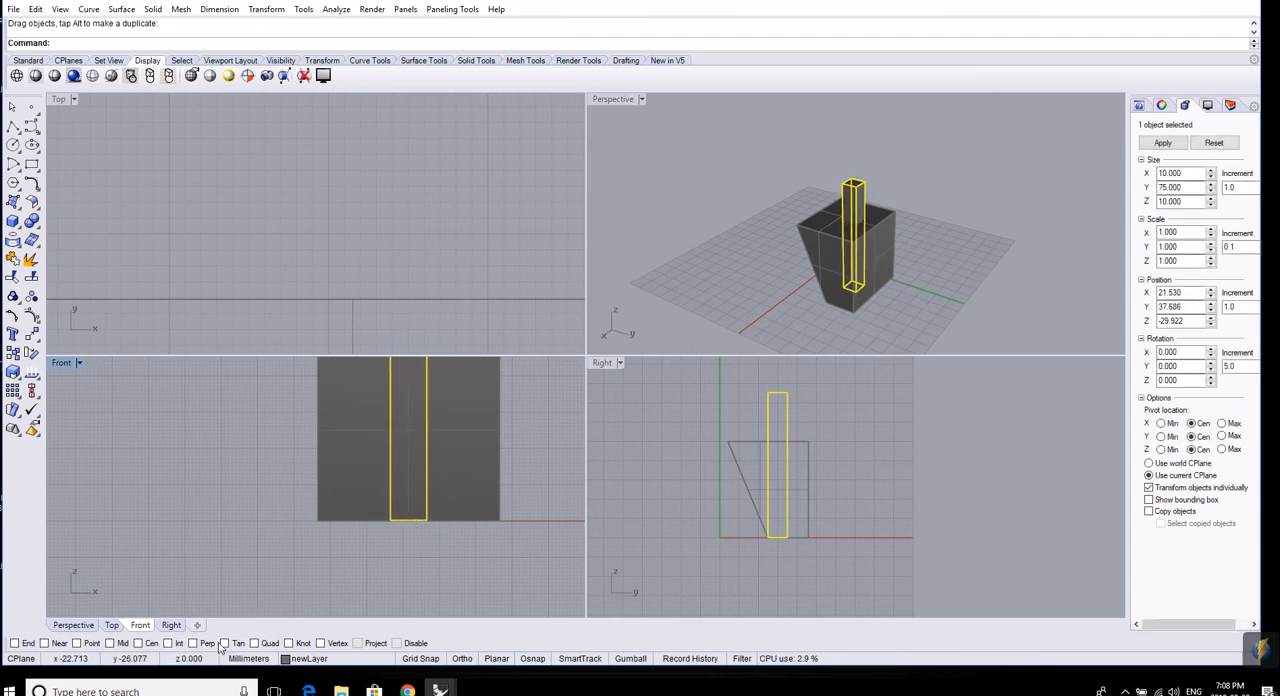
{"action": "left_click", "coordinate": [110, 643]}
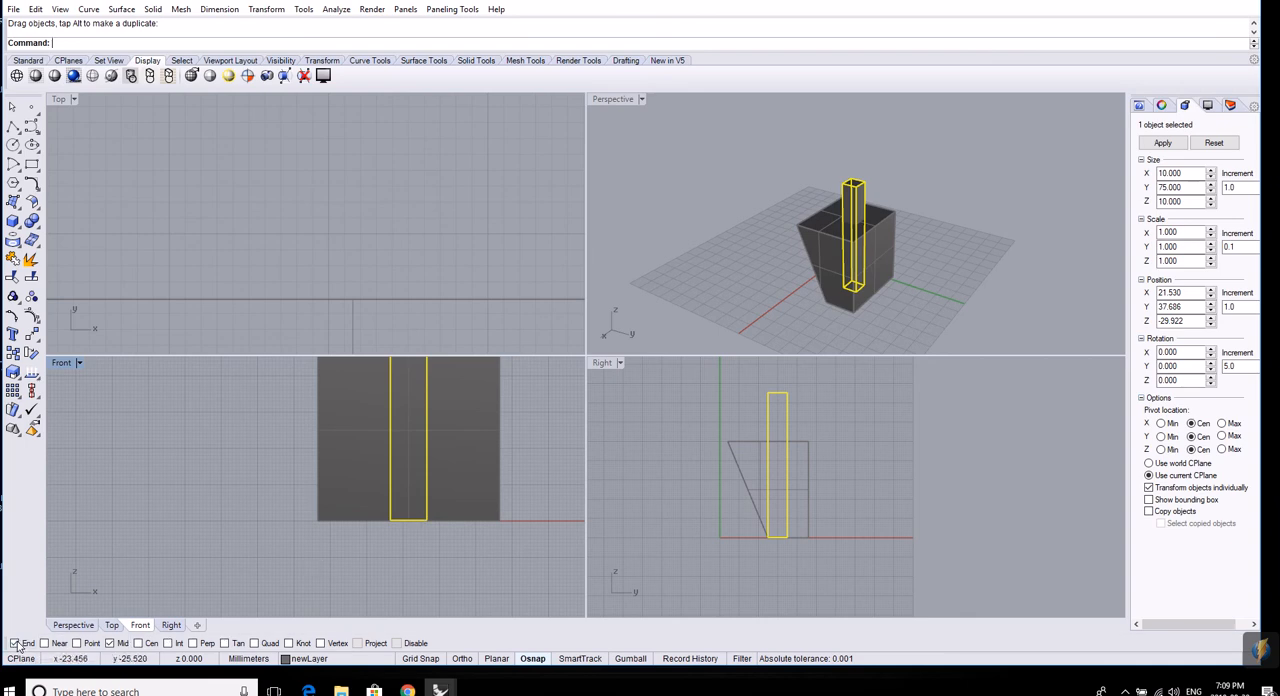
{"action": "mouse_move", "coordinate": [391, 520]}
{"action": "left_mouse_down"}
{"action": "mouse_move", "coordinate": [440, 521]}
{"action": "mouse_move", "coordinate": [392, 521]}
{"action": "left_mouse_up"}
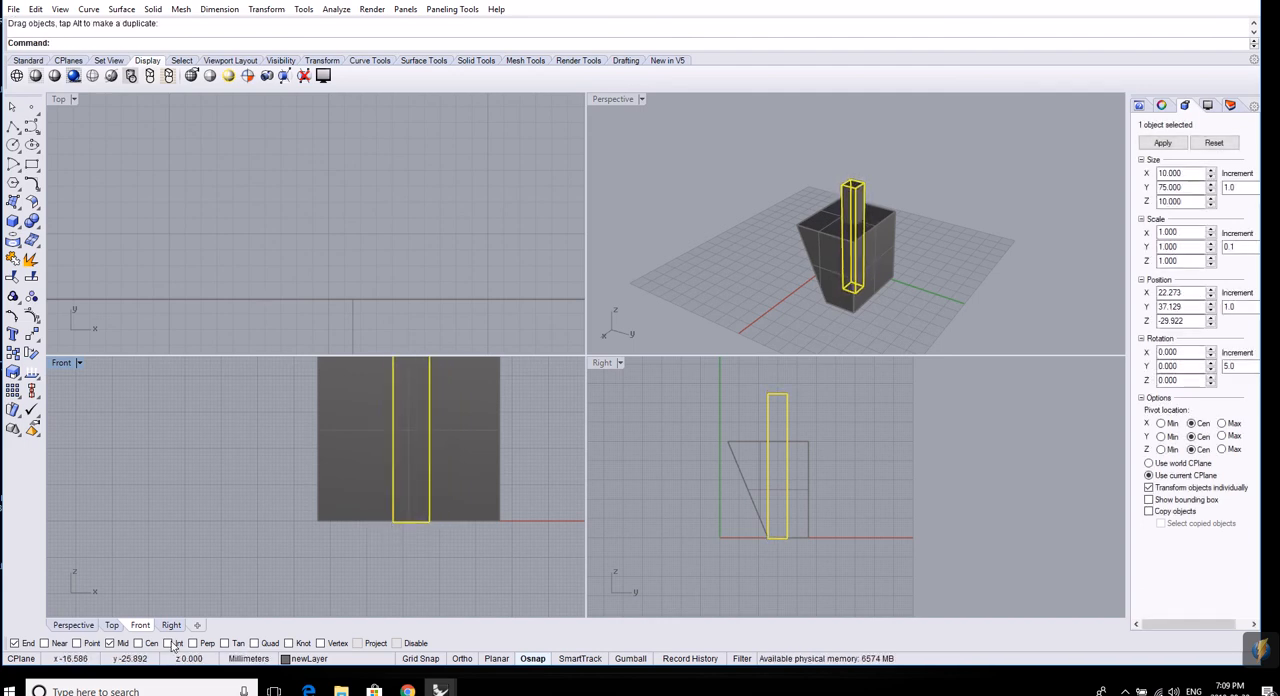
{"action": "left_click", "coordinate": [168, 643]}
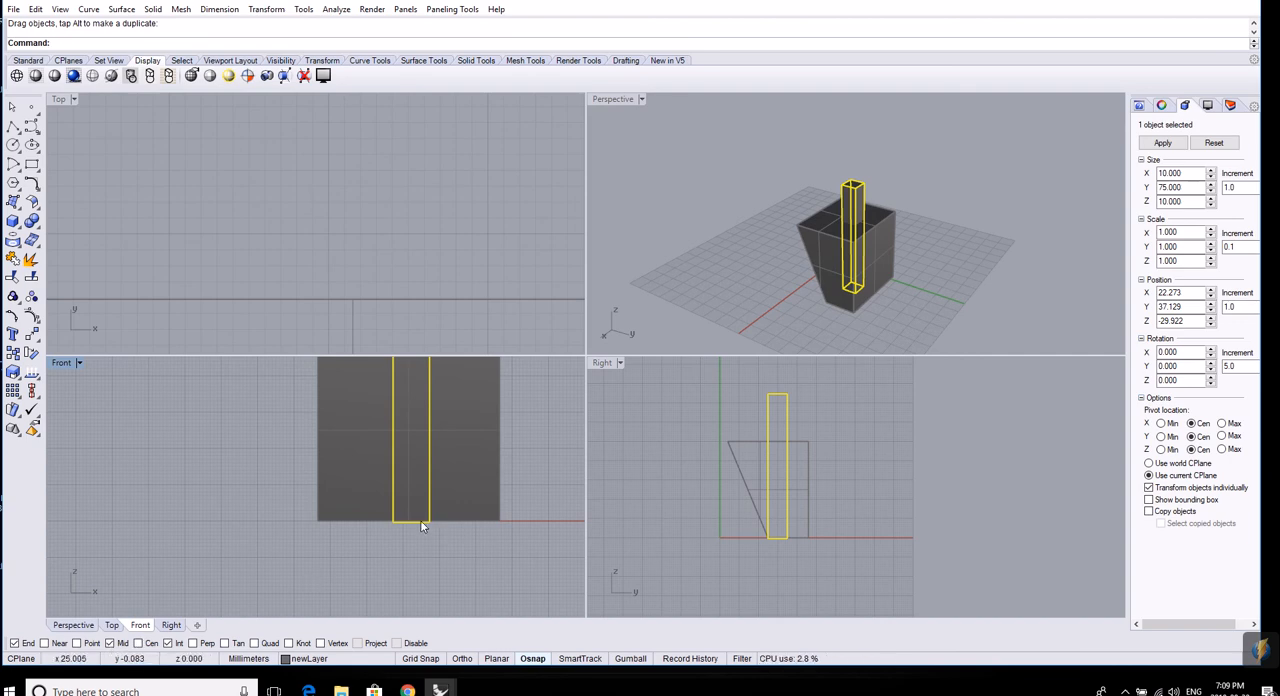
{"action": "mouse_move", "coordinate": [420, 521]}
{"action": "left_mouse_down"}
{"action": "mouse_move", "coordinate": [396, 520]}
{"action": "mouse_move", "coordinate": [435, 520]}
{"action": "mouse_move", "coordinate": [411, 522]}
{"action": "left_mouse_up"}
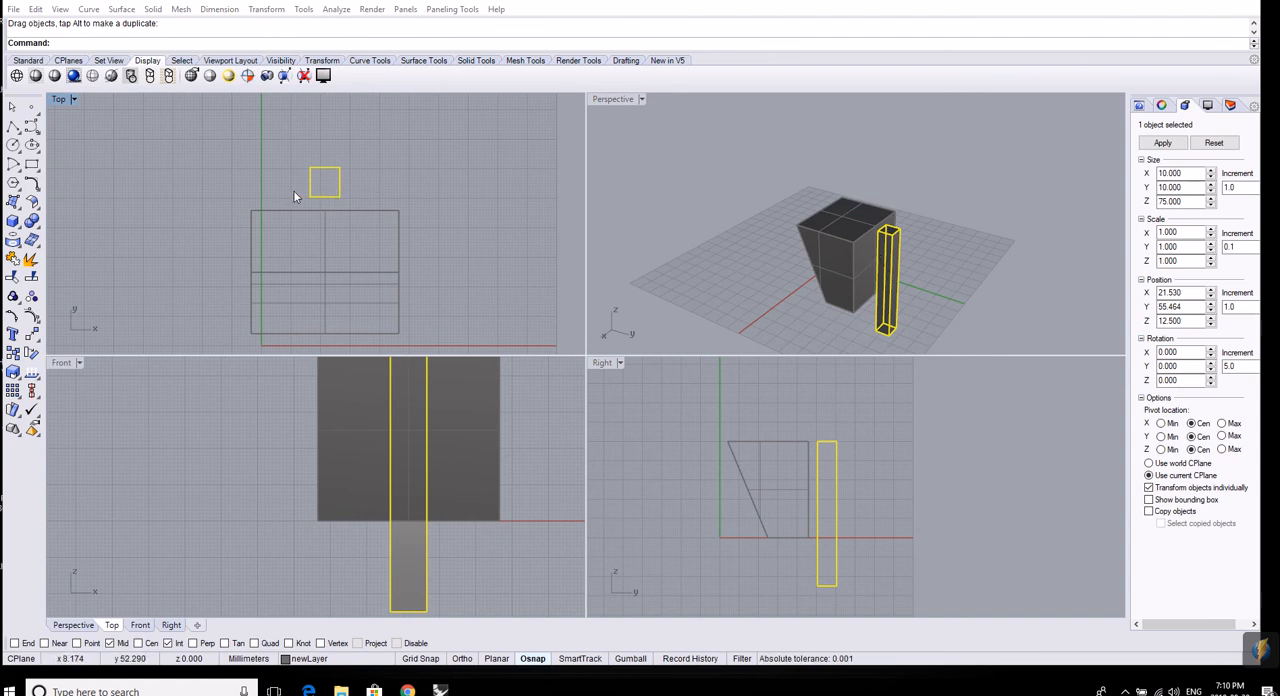
Snap the tall box against the block's back edge in the Top view, and check the contact in the Top and Perspective views.
{"action": "mouse_move", "coordinate": [328, 200]}
{"action": "left_mouse_down"}
{"action": "mouse_move", "coordinate": [352, 189]}
{"action": "mouse_move", "coordinate": [326, 198]}
{"action": "mouse_move", "coordinate": [330, 212]}
{"action": "left_mouse_up"}
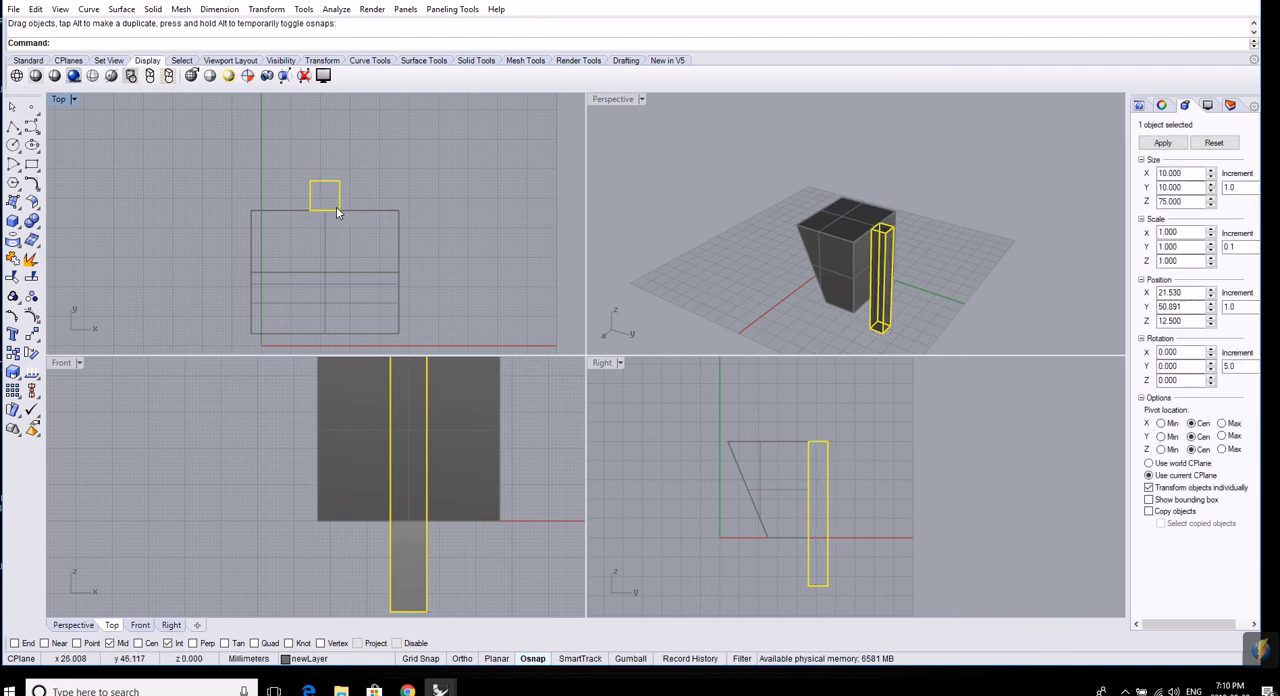
{"action": "scroll", "coordinate": [340, 214], "scroll_direction": "up", "scroll_amount": 10}
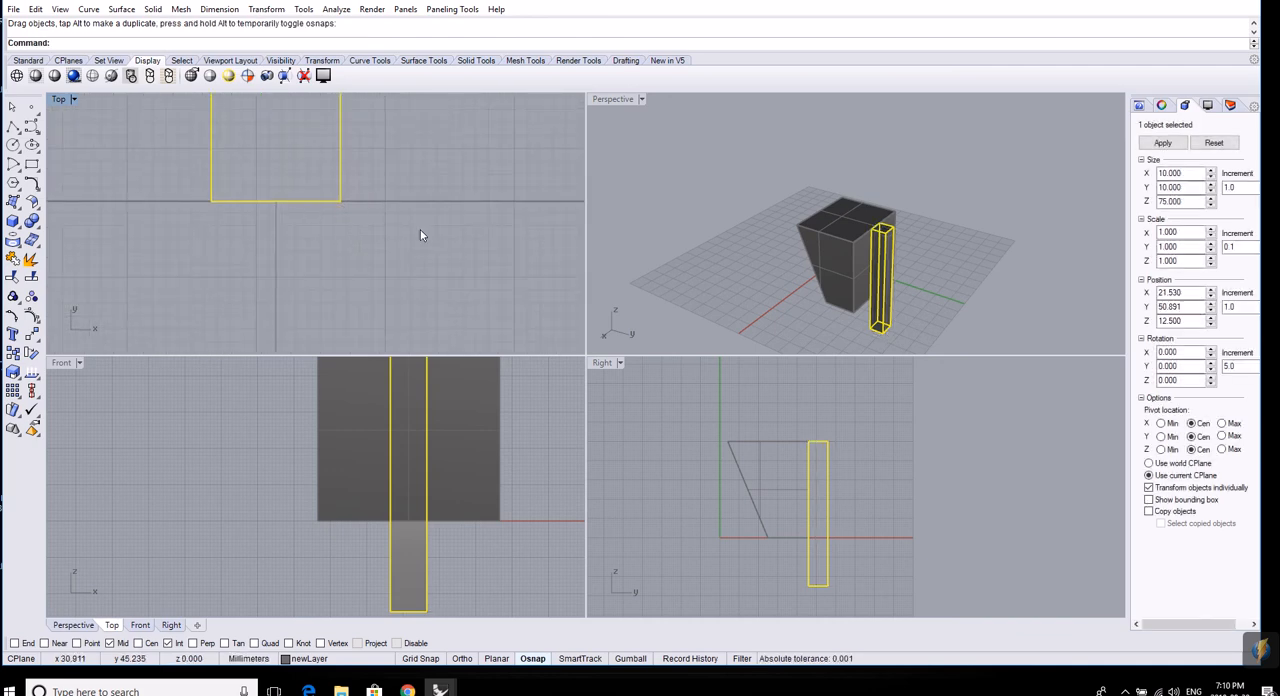
{"action": "right_click_drag", "start_coordinate": [959, 287], "coordinate": [1025, 240]}
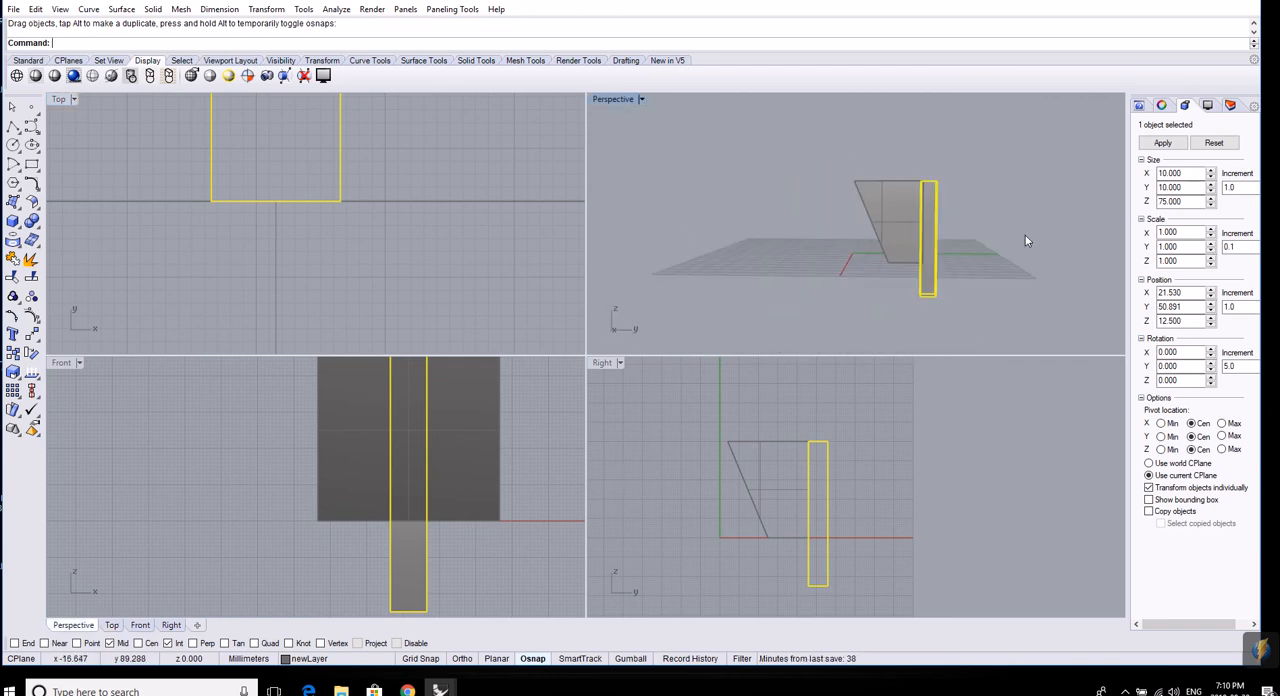